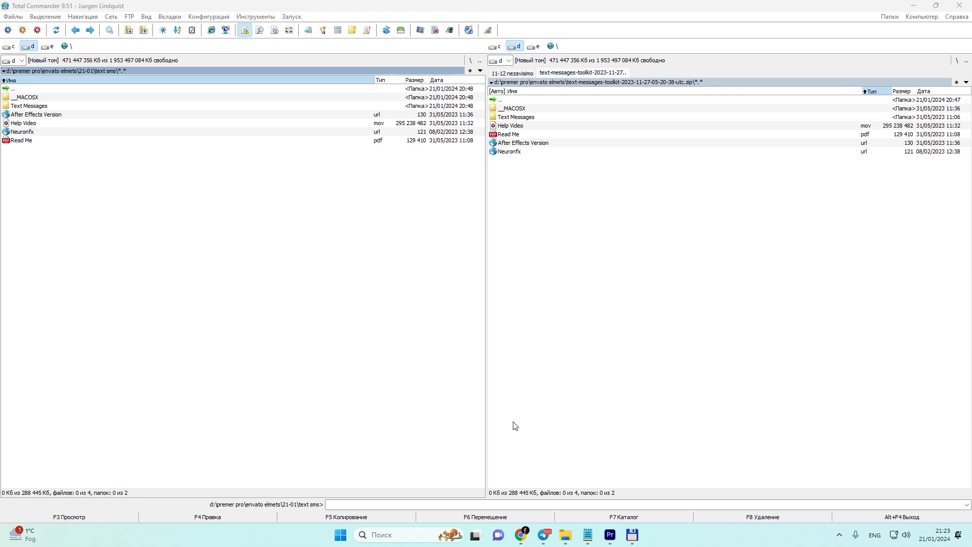
# Switch to Adobe Premiere Pro and import video_2024-01-21_21-22-46.mp4 and video_2024-01-21_21-22-51.mp4 from the Desktop folder.
pyautogui.click(609, 535)
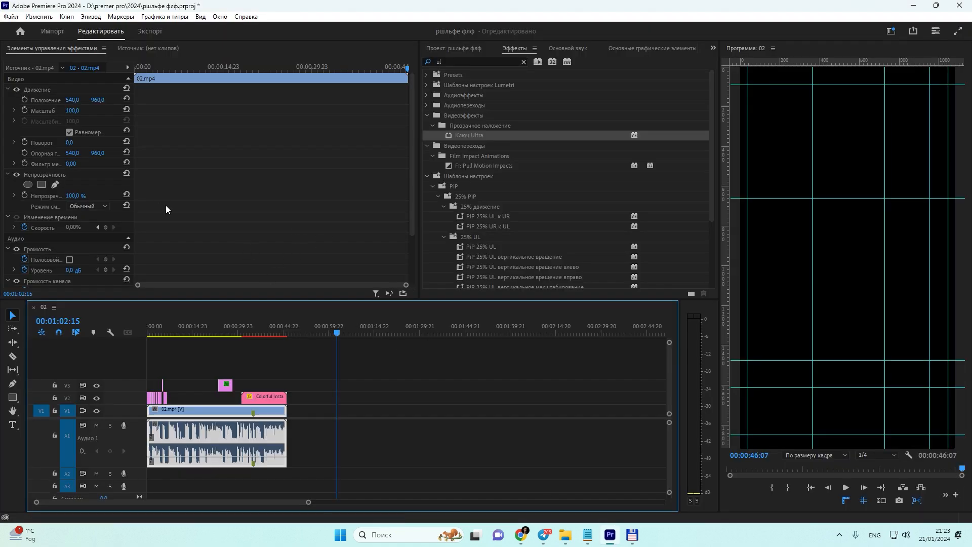
pyautogui.scroll(-5, 657, 51)
pyautogui.scroll(6, 655, 51)
pyautogui.doubleClick(592, 248)
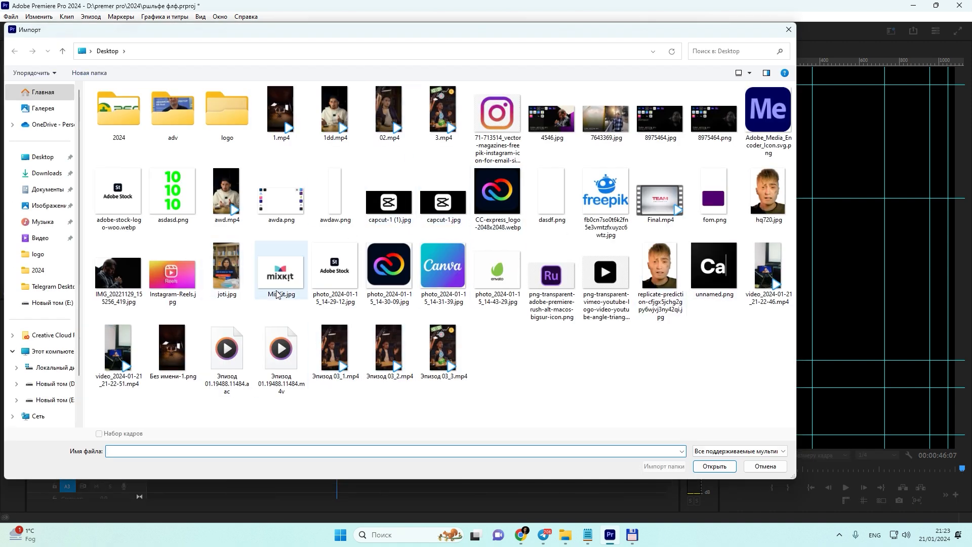
pyautogui.click(117, 350)
pyautogui.keyDown('ctrl'); pyautogui.click(768, 269); pyautogui.keyUp('ctrl')
pyautogui.click(715, 466)
# Place both imported clips back to back on track V1, after the existing footage in sequence 02.
pyautogui.moveTo(565, 238); pyautogui.dragTo(385, 412)
pyautogui.click(374, 329)
pyautogui.press('=')
pyautogui.press('=')
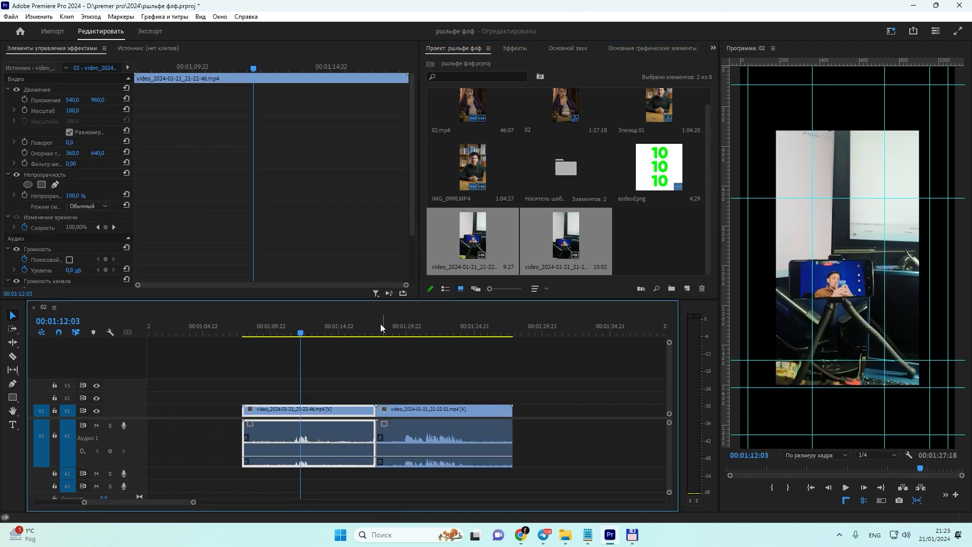
# Set the scale of the first imported clip, video_2024-01-21_21-22-46.mp4, to 150.
pyautogui.click(353, 369)
pyautogui.click(339, 412)
pyautogui.click(76, 111)
pyautogui.write('150')
pyautogui.press('Return')
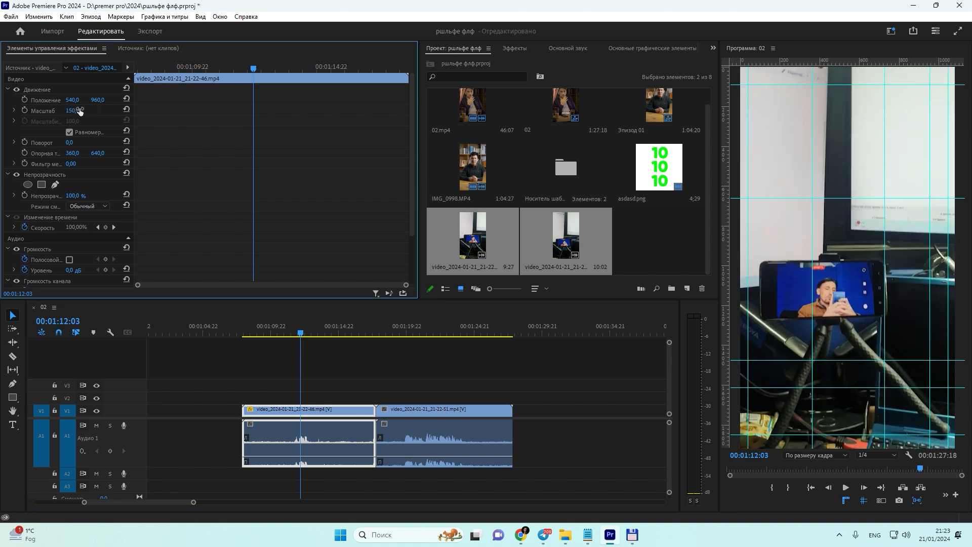
# Set the scale of the second imported clip, video_2024-01-21_21-22-51.mp4, to 150.
pyautogui.click(417, 328)
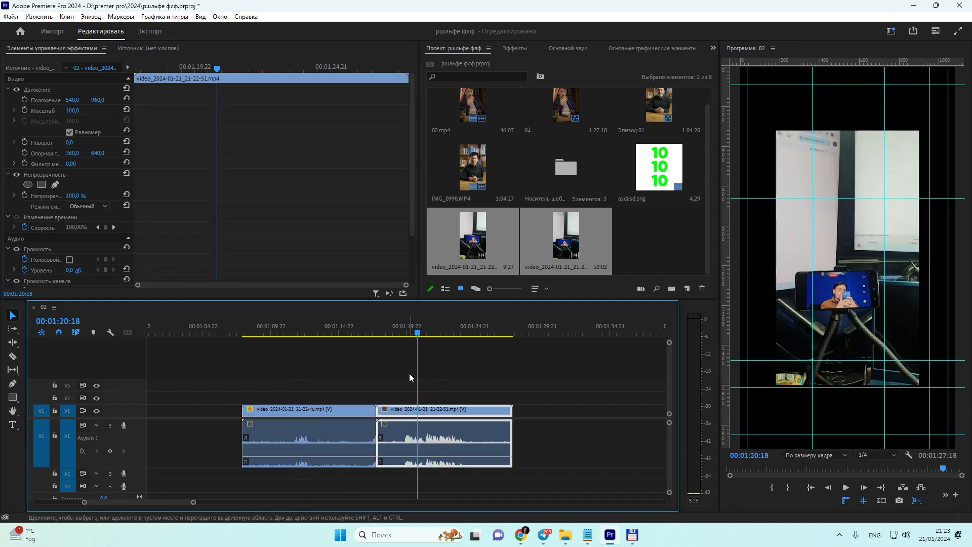
pyautogui.click(76, 110)
pyautogui.write('150')
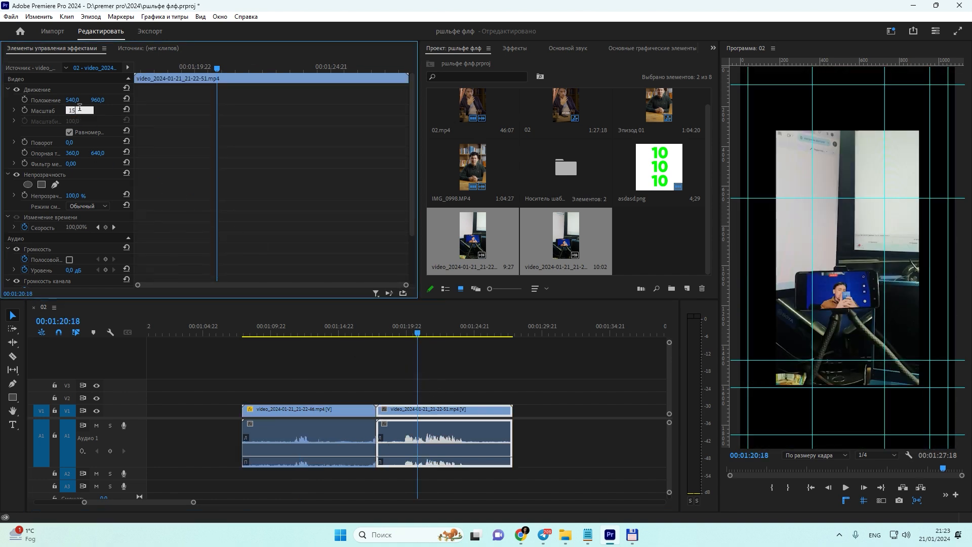
pyautogui.press('Return')
# Play the two new clips from near the start of the first one to check the camera shake.
pyautogui.click(250, 328)
pyautogui.press('space')
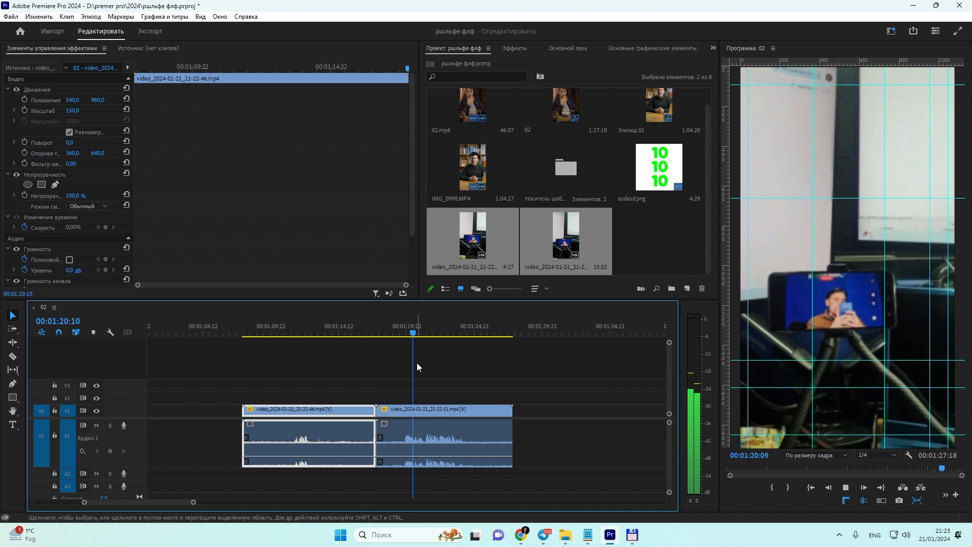
pyautogui.click(271, 328)
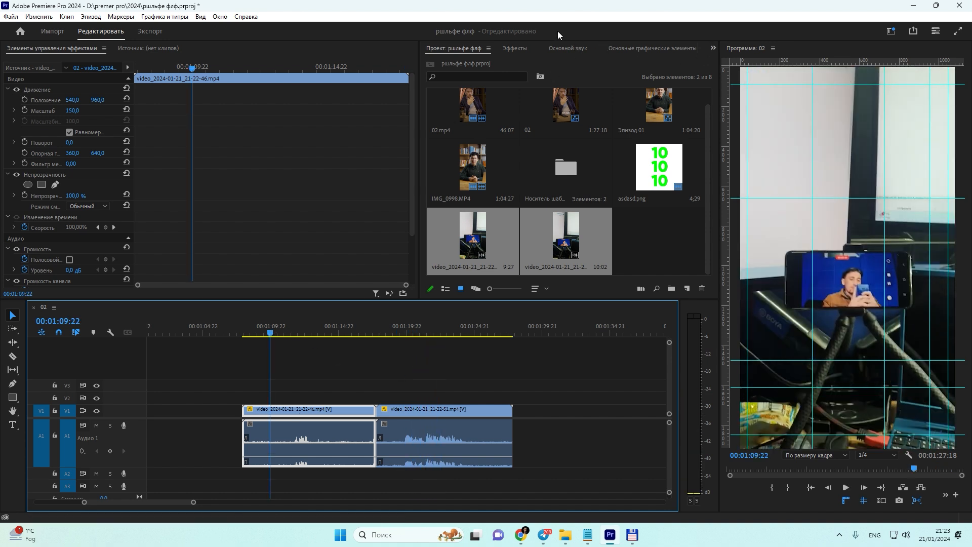
# Apply the Warp Stabilizer (Стабилизатор деформации) effect from the Distort (Искажение) video effects to both new clips.
pyautogui.click(518, 48)
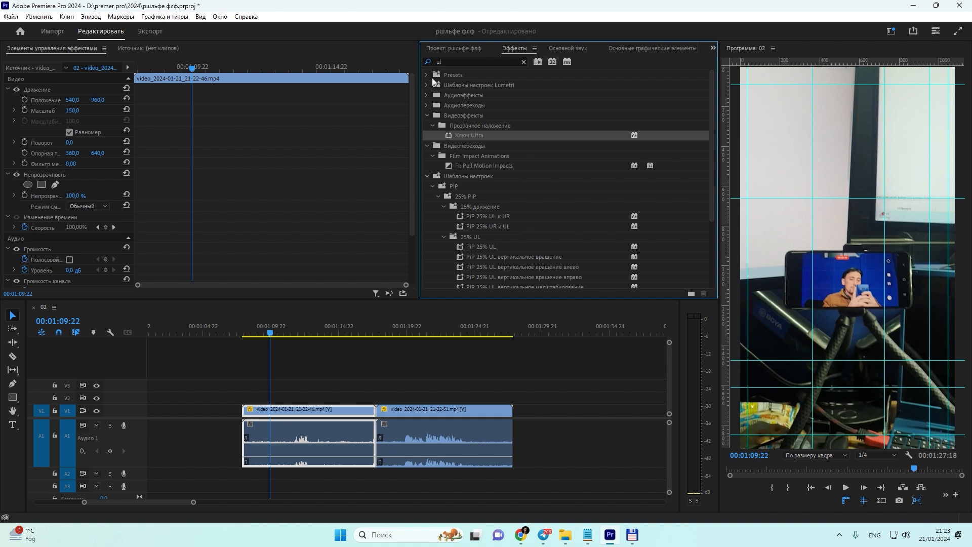
pyautogui.click(427, 116)
pyautogui.click(428, 126)
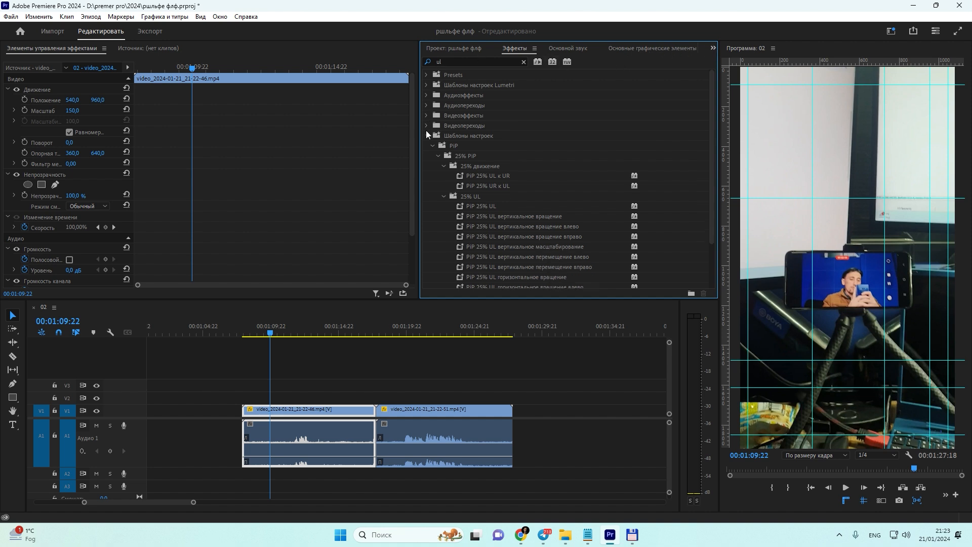
pyautogui.click(427, 134)
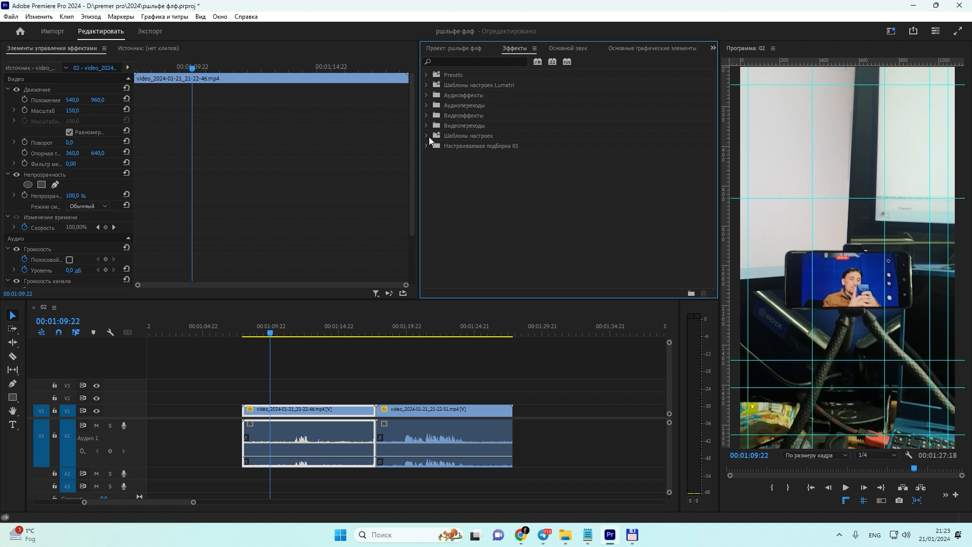
pyautogui.click(425, 117)
pyautogui.scroll(-3, 491, 198)
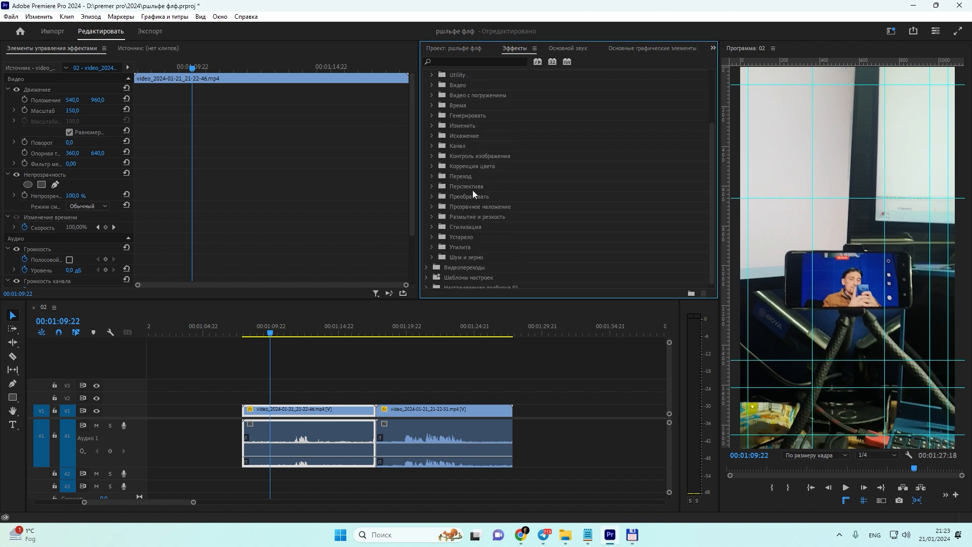
pyautogui.click(432, 135)
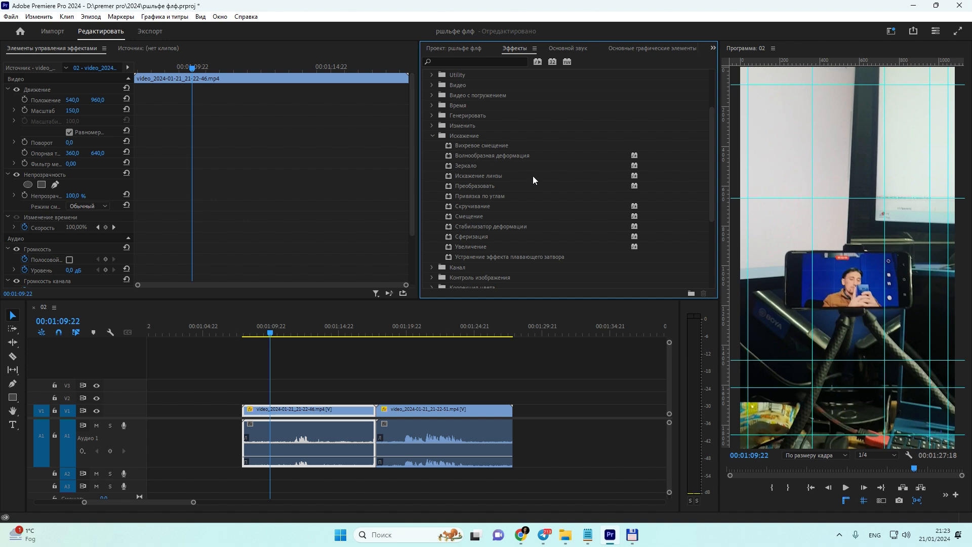
pyautogui.doubleClick(479, 229)
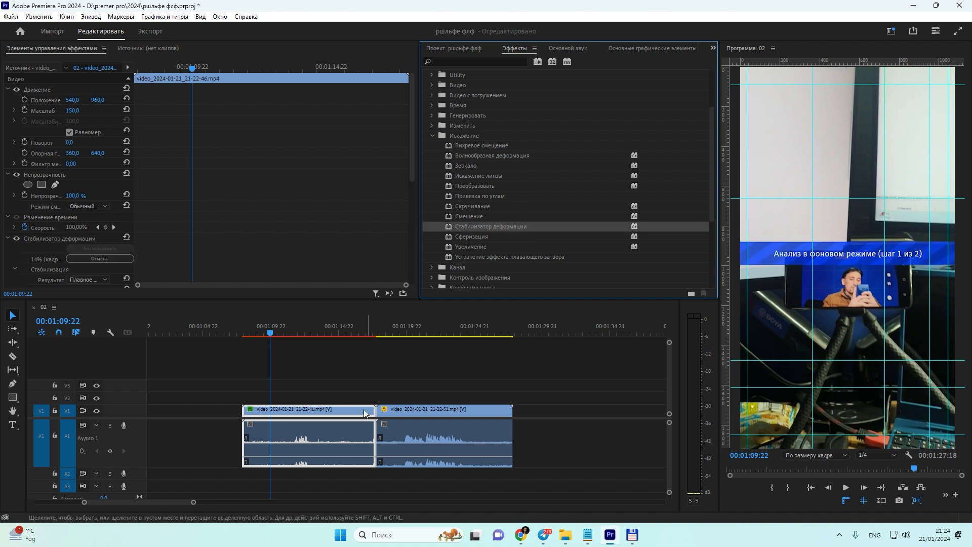
pyautogui.moveTo(469, 225); pyautogui.dragTo(431, 408)
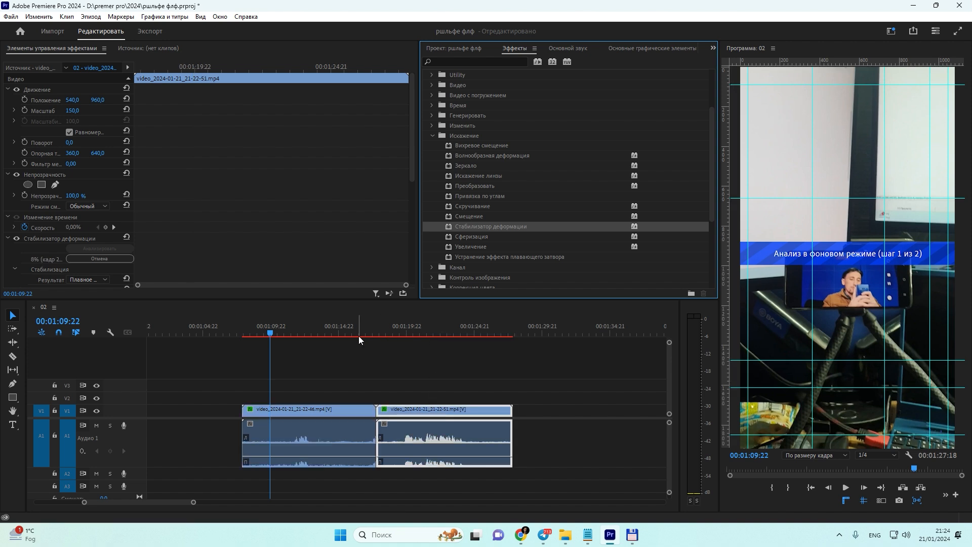
# Review the first clip's Warp Stabilizer settings and compare its frame with the effect switched off and on.
pyautogui.click(316, 409)
pyautogui.scroll(-5, 127, 227)
pyautogui.scroll(-1, 126, 227)
pyautogui.scroll(1, 74, 116)
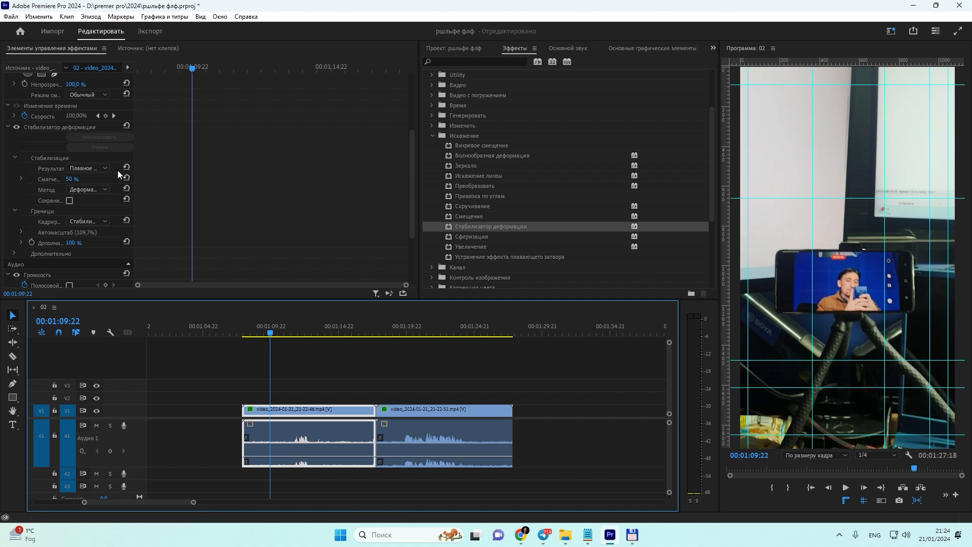
pyautogui.click(18, 126)
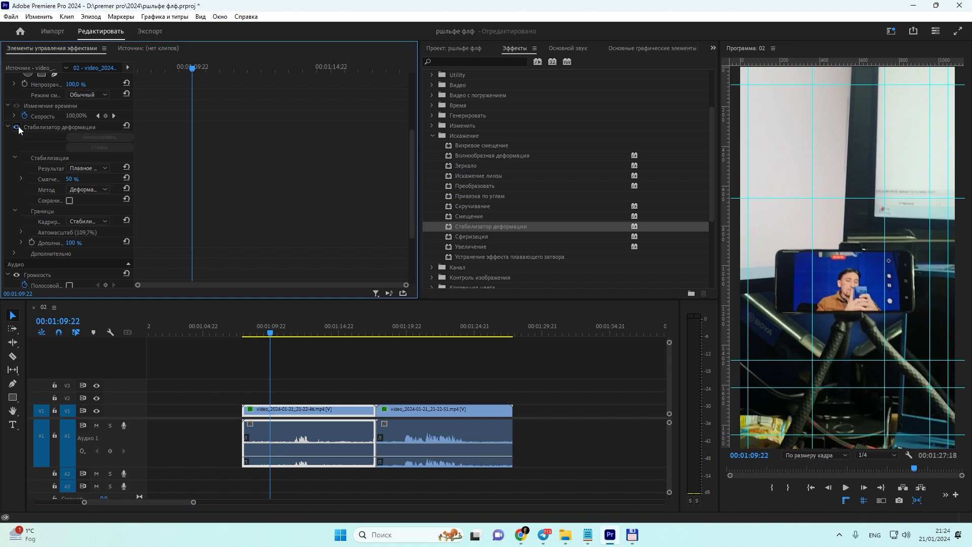
pyautogui.click(18, 126)
pyautogui.click(18, 126)
pyautogui.click(18, 126)
pyautogui.click(18, 126)
pyautogui.click(18, 126)
# Play the first clip from near its start with Warp Stabilizer disabled.
pyautogui.click(250, 331)
pyautogui.press('Left')
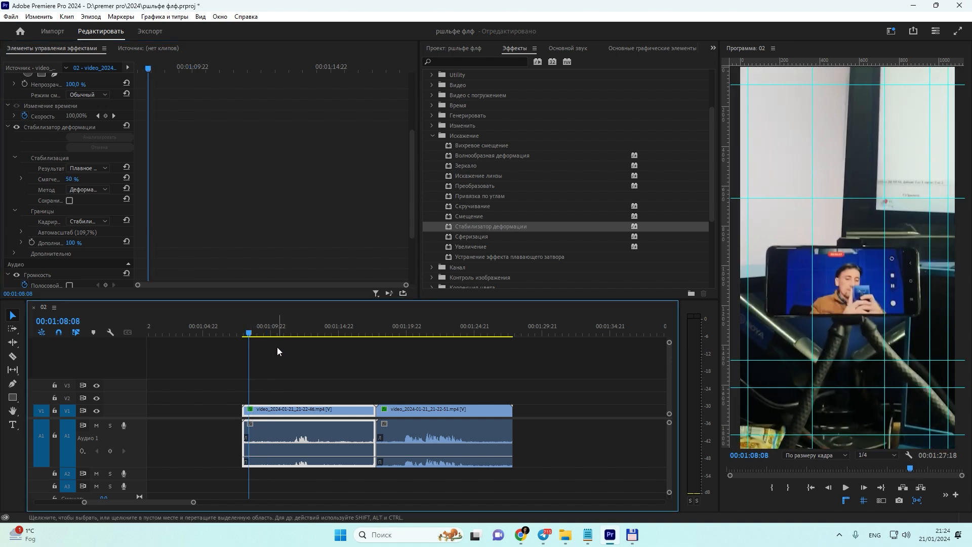
pyautogui.click(17, 127)
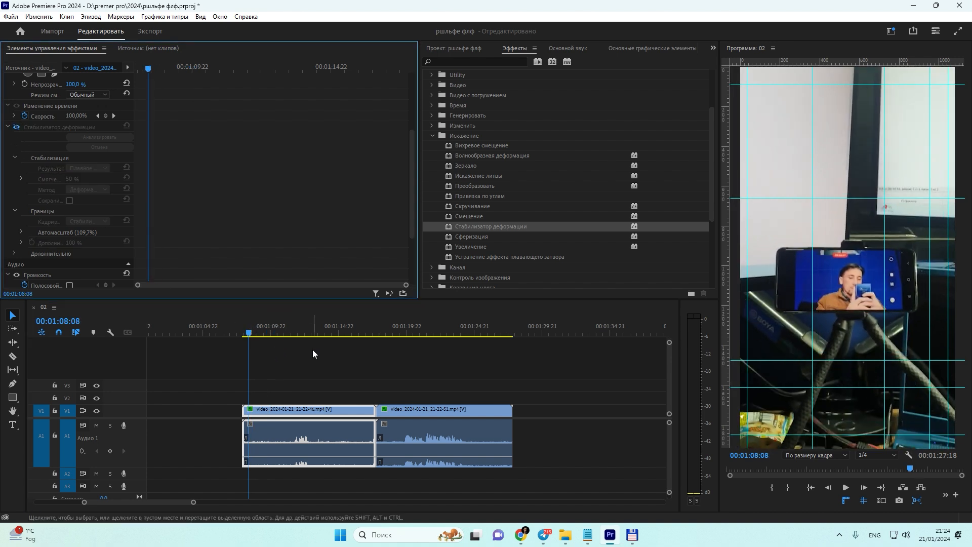
pyautogui.press('space')
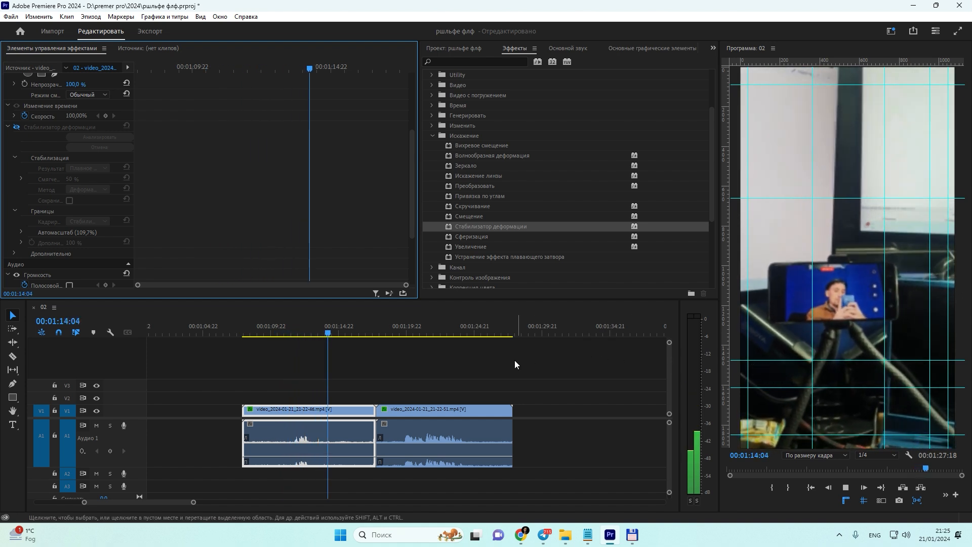
pyautogui.press('space')
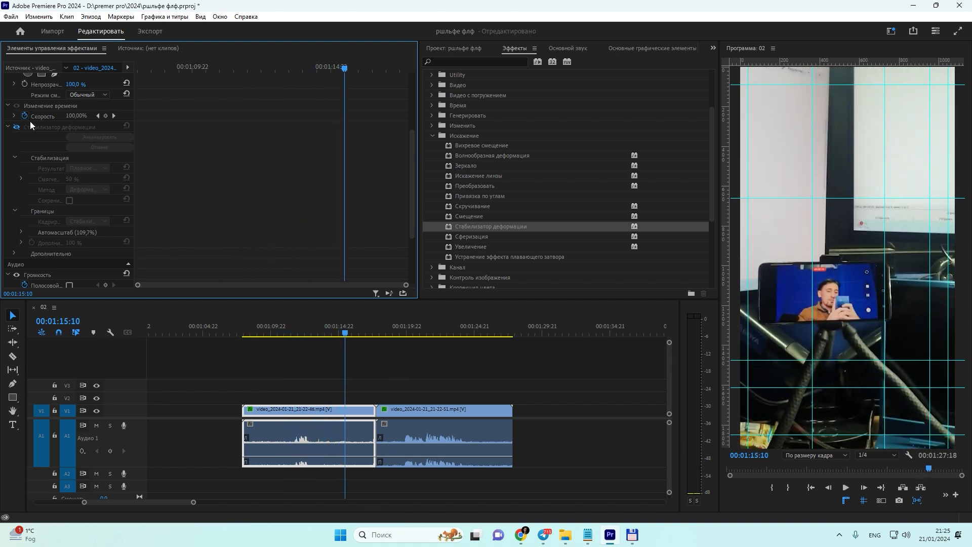
# Re-enable Warp Stabilizer on the first clip and replay it from near its start to check the stabilized motion.
pyautogui.click(16, 127)
pyautogui.moveTo(318, 332); pyautogui.dragTo(254, 341)
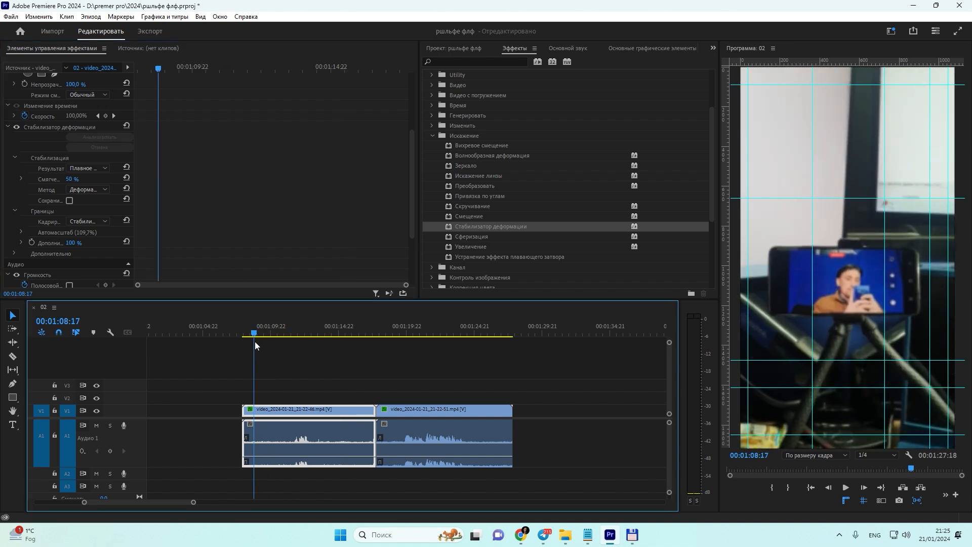
pyautogui.press('space')
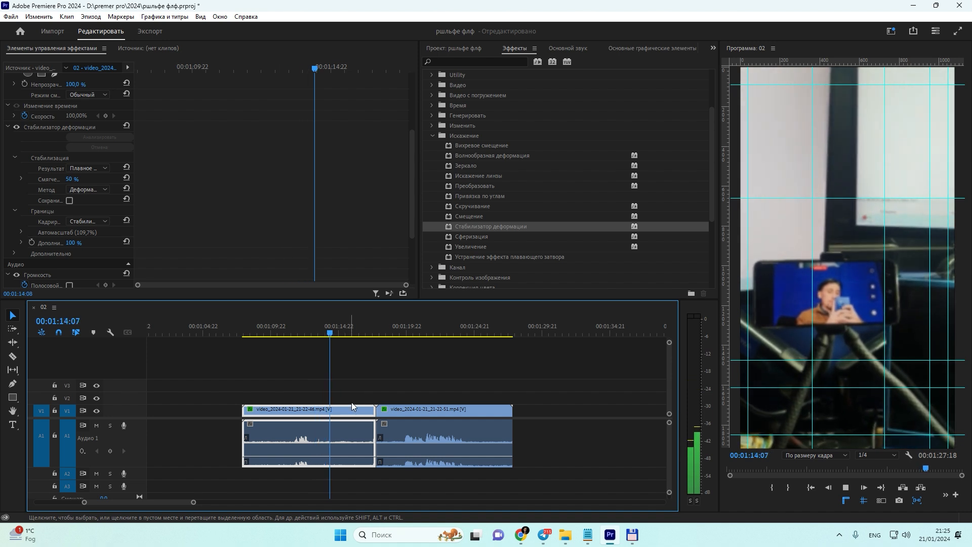
# Disable Warp Stabilizer on the second clip and play its unstabilized footage.
pyautogui.click(409, 411)
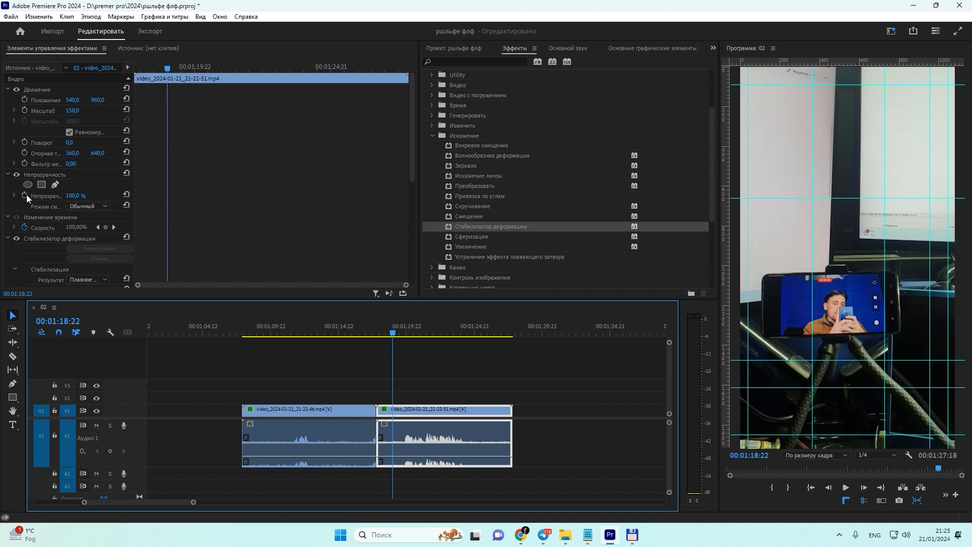
pyautogui.click(17, 238)
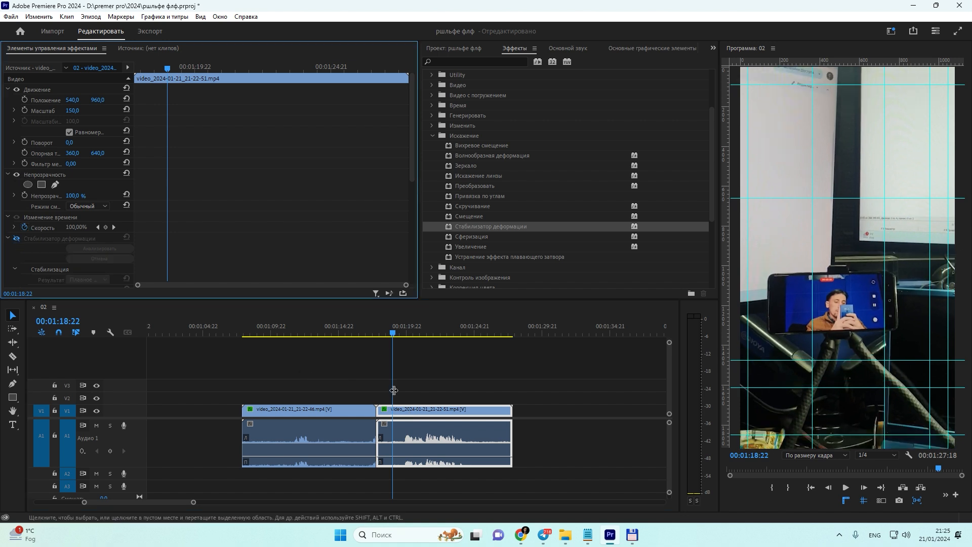
pyautogui.press('space')
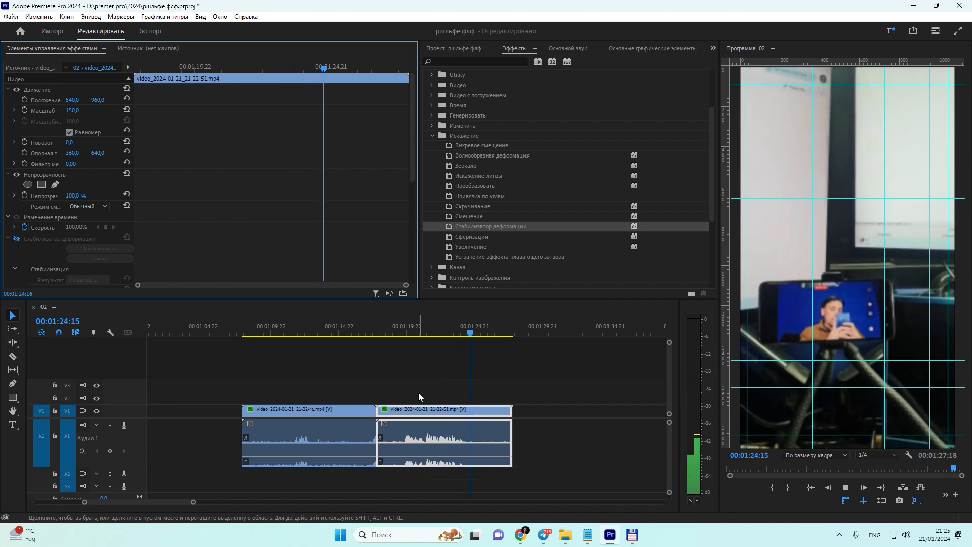
pyautogui.press('space')
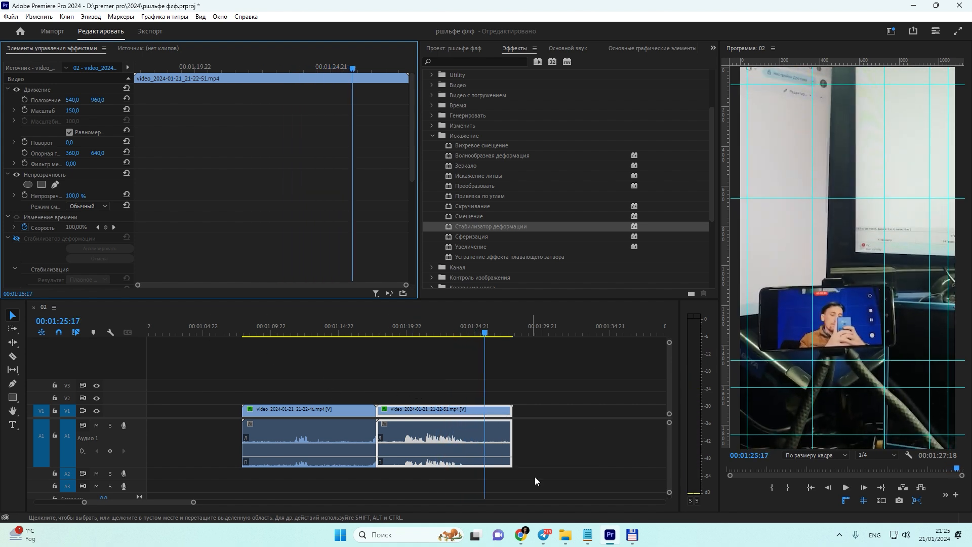
# Re-enable Warp Stabilizer on the second clip and replay it from near its start for comparison.
pyautogui.click(388, 333)
pyautogui.click(17, 238)
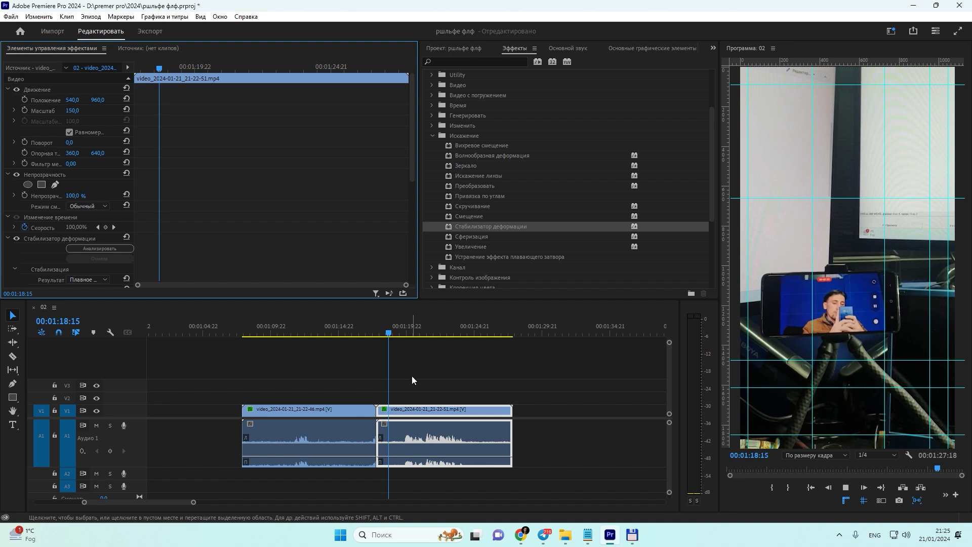
pyautogui.press('space')
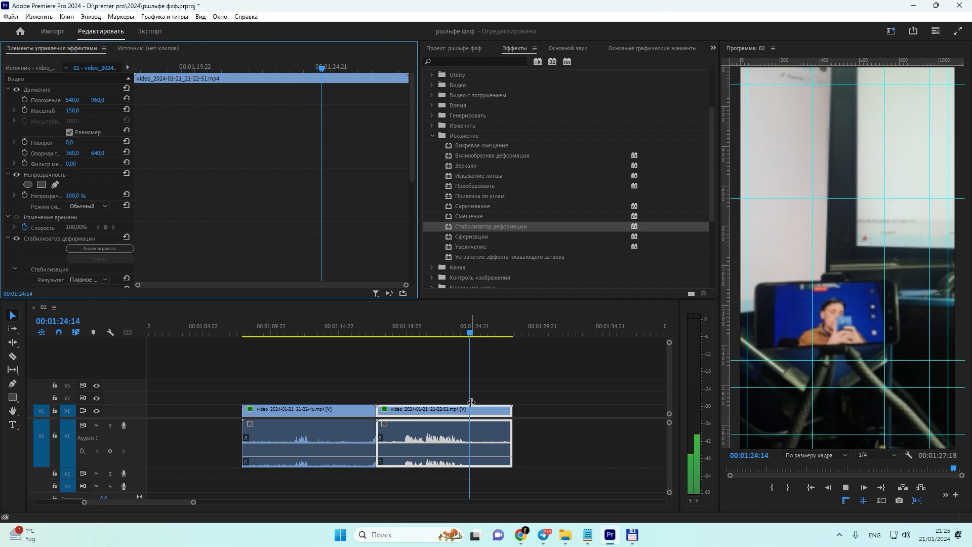
pyautogui.press('space')
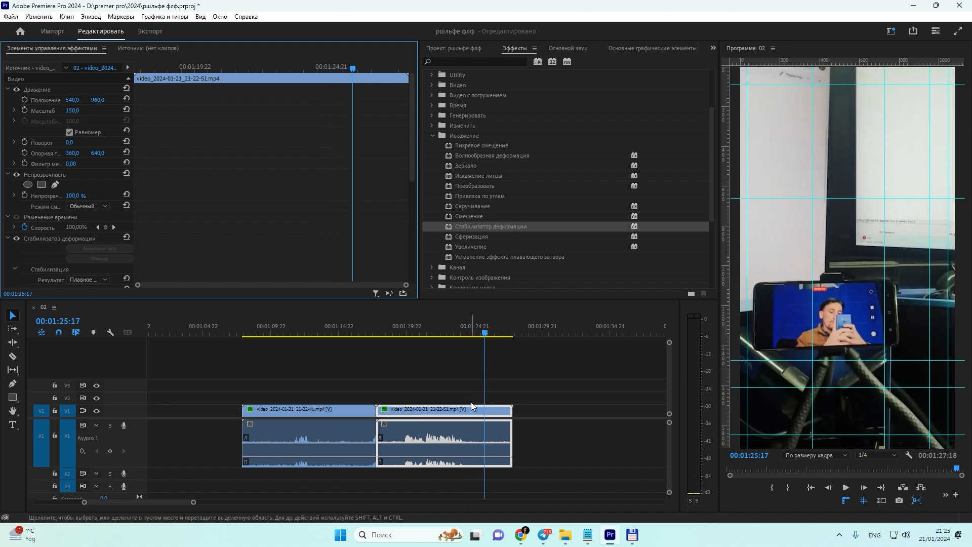
# Set the program monitor's playback resolution to Full (Полное) and play the stabilized first clip.
pyautogui.click(861, 454)
pyautogui.click(869, 466)
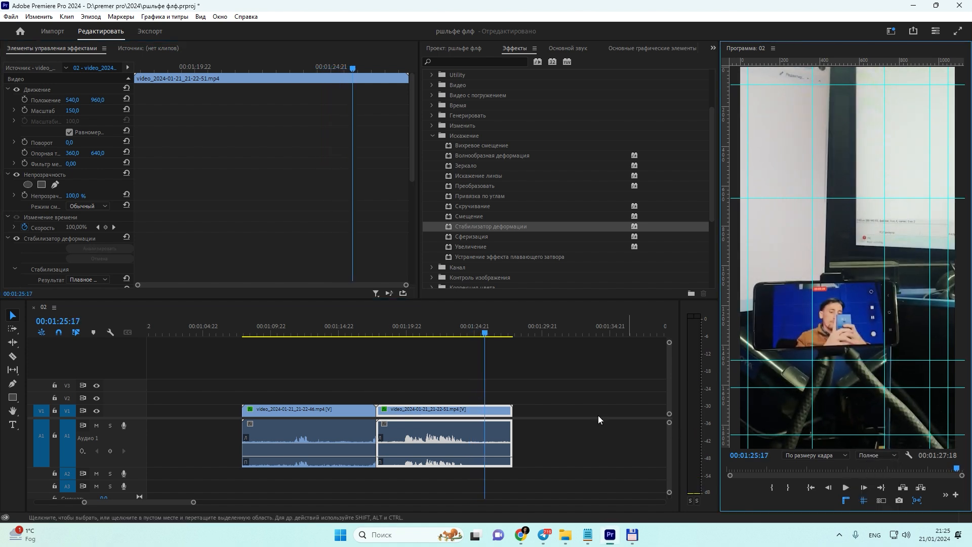
pyautogui.click(263, 321)
pyautogui.press('space')
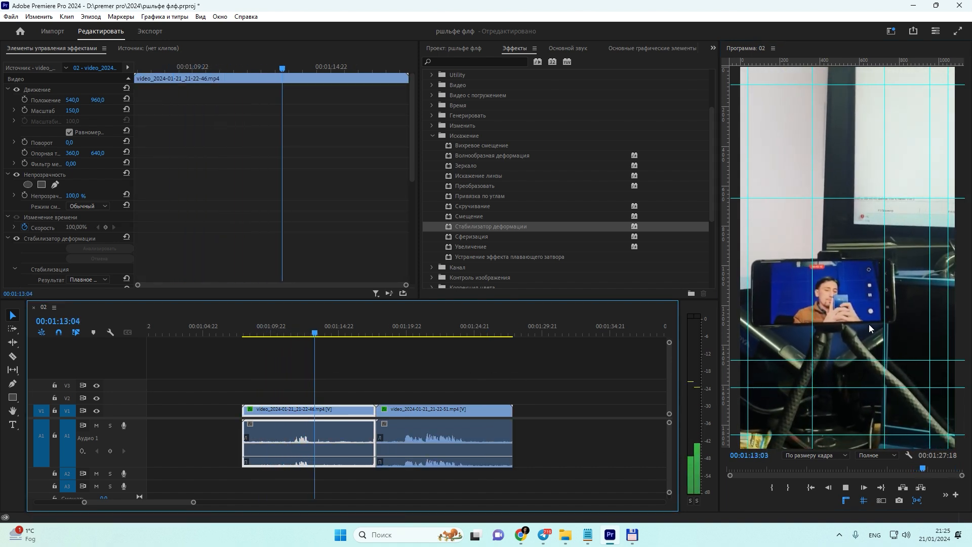
# Turn off Warp Stabilizer on the first clip and replay it from near its start at full playback resolution.
pyautogui.click(253, 335)
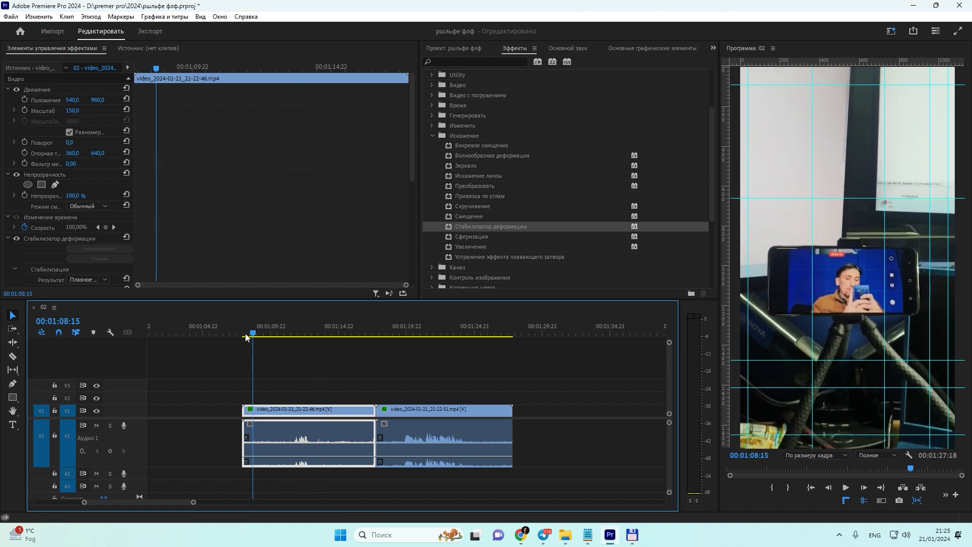
pyautogui.click(16, 238)
pyautogui.press('space')
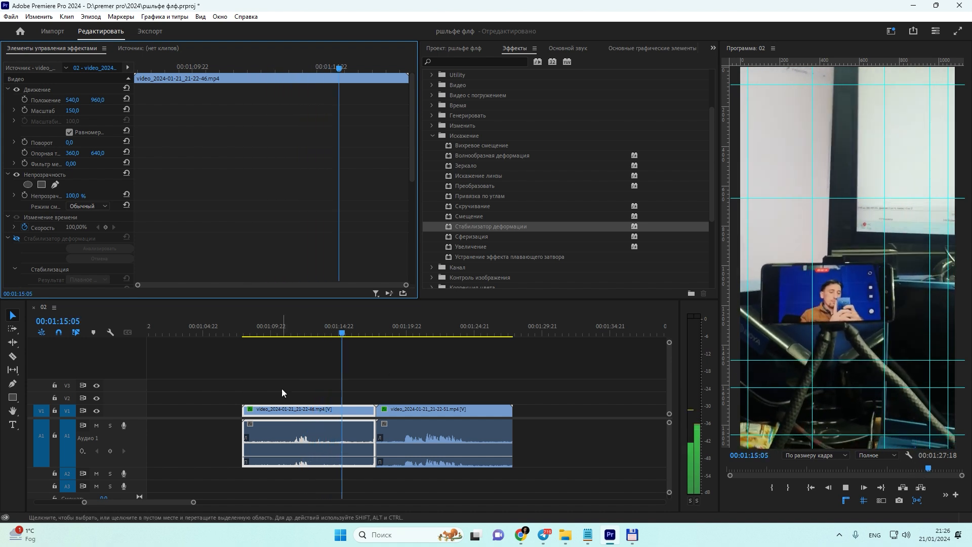
pyautogui.press('space')
pyautogui.click(25, 241)
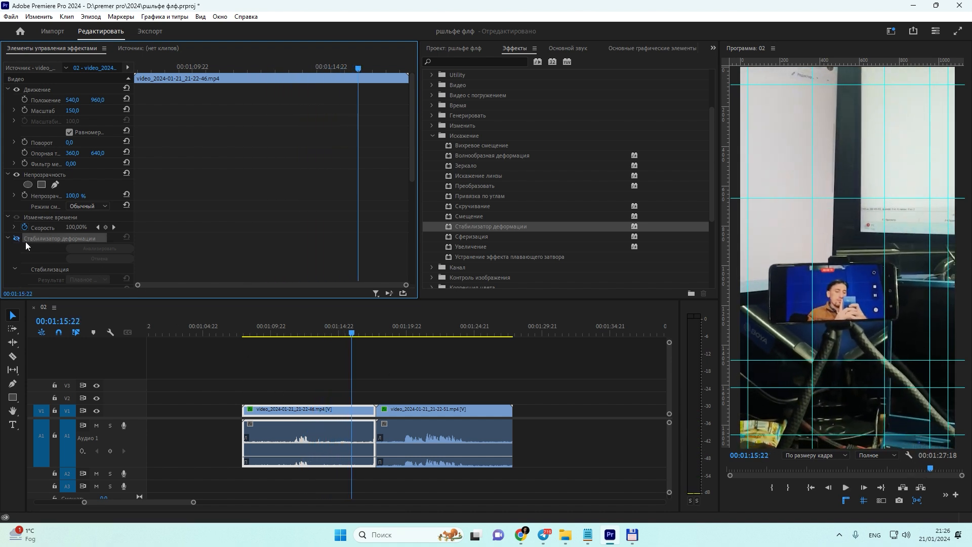
# Re-enable Warp Stabilizer on the first clip and replay it from near its start.
pyautogui.click(17, 239)
pyautogui.click(250, 332)
pyautogui.press('space')
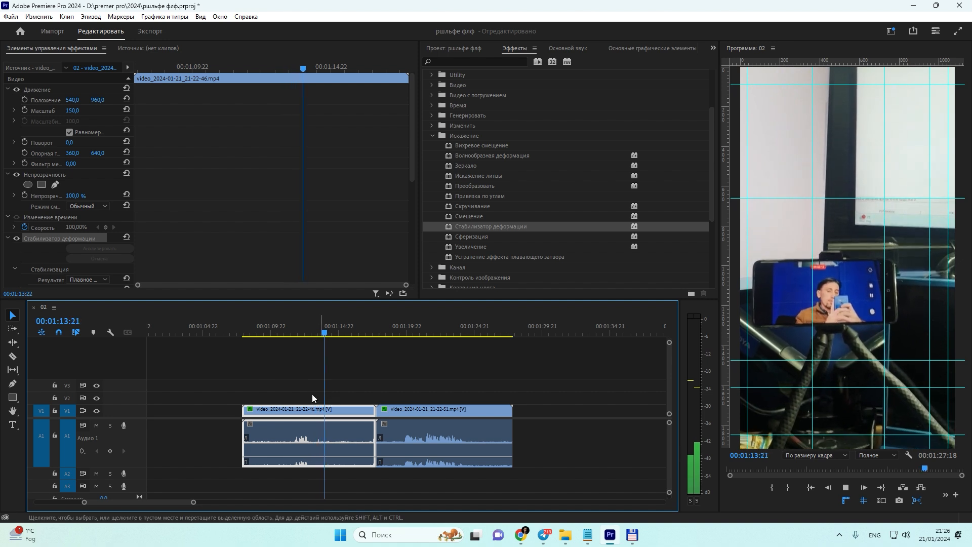
pyautogui.press('space')
# Set the first clip's stabilization result to No Motion (Нет движения) and play it from near its start.
pyautogui.scroll(-6, 44, 242)
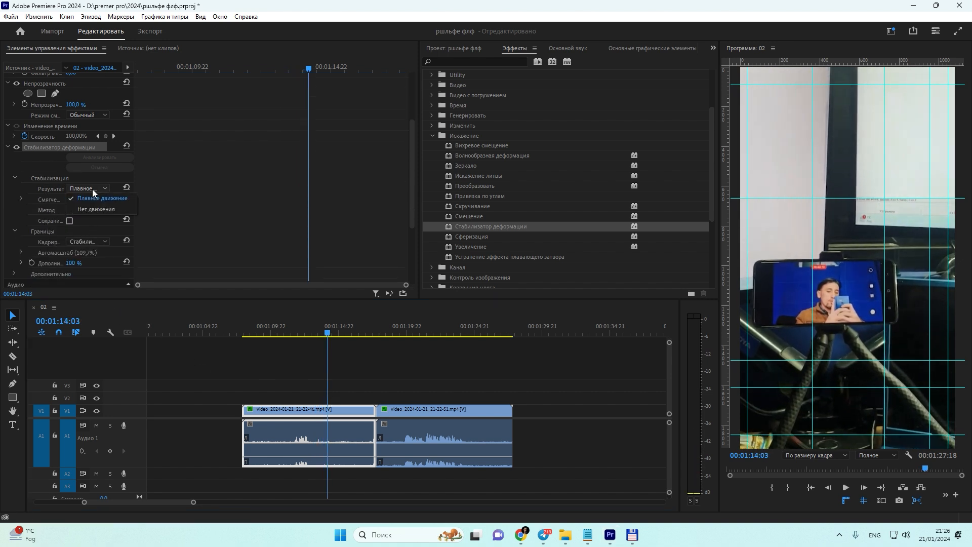
pyautogui.click(93, 189)
pyautogui.click(90, 208)
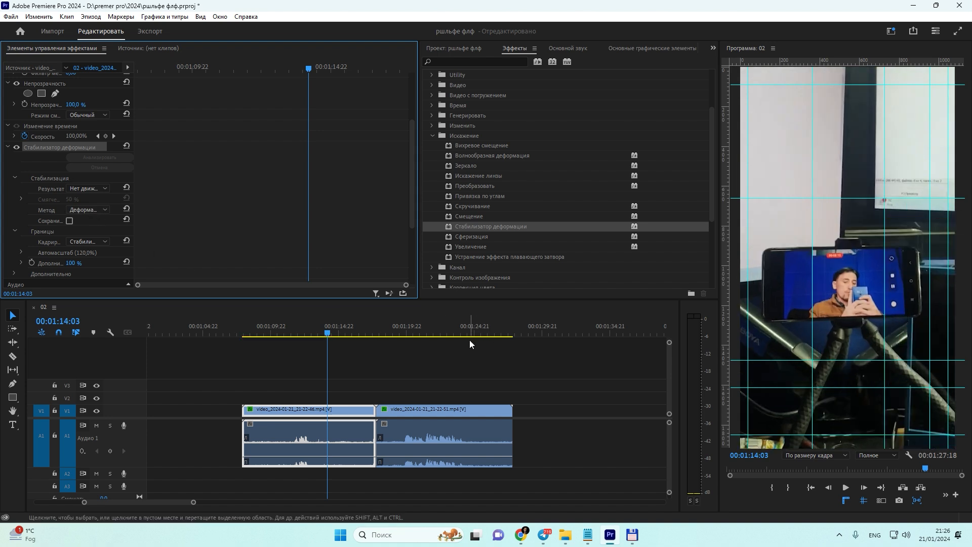
pyautogui.click(256, 336)
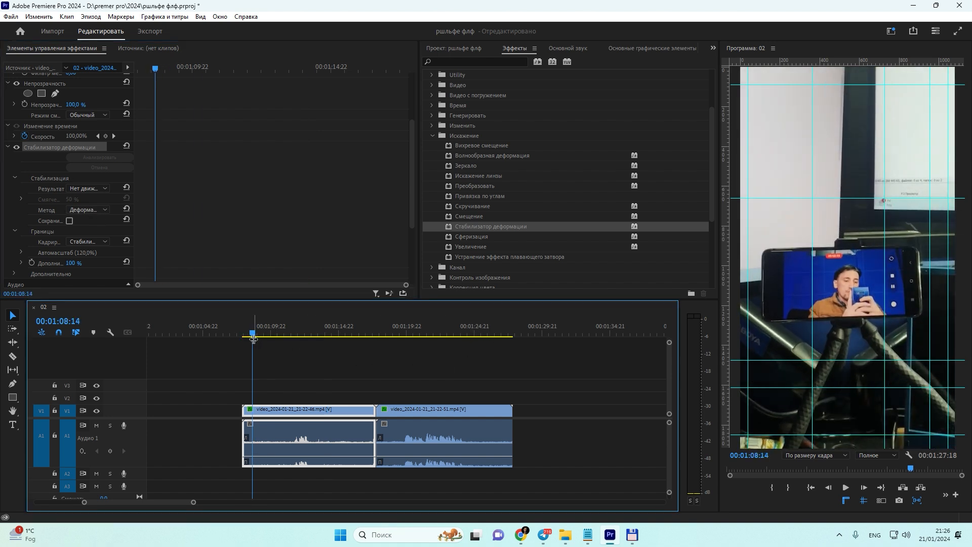
pyautogui.press('space')
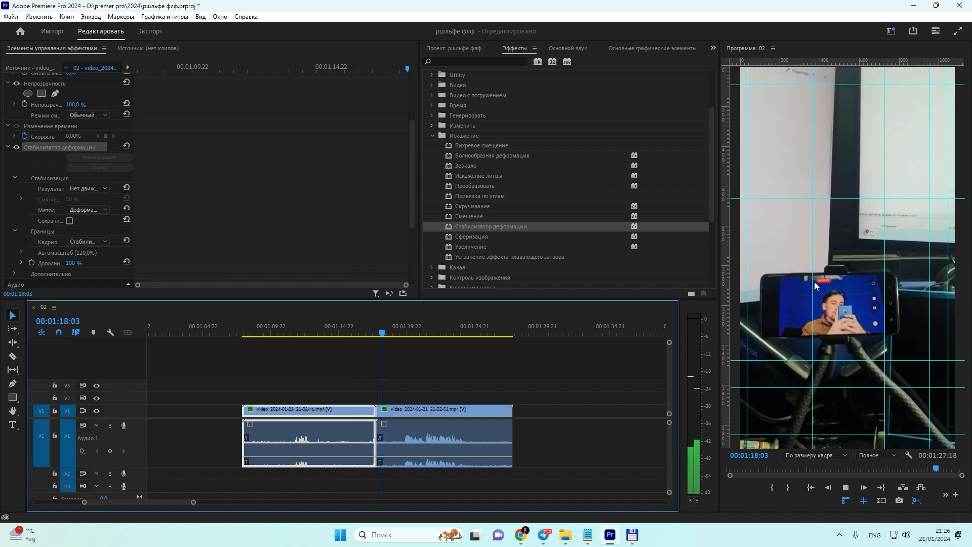
# Set the second clip's stabilization result to No Motion (Нет движения) and play it.
pyautogui.click(467, 408)
pyautogui.scroll(-2, 79, 240)
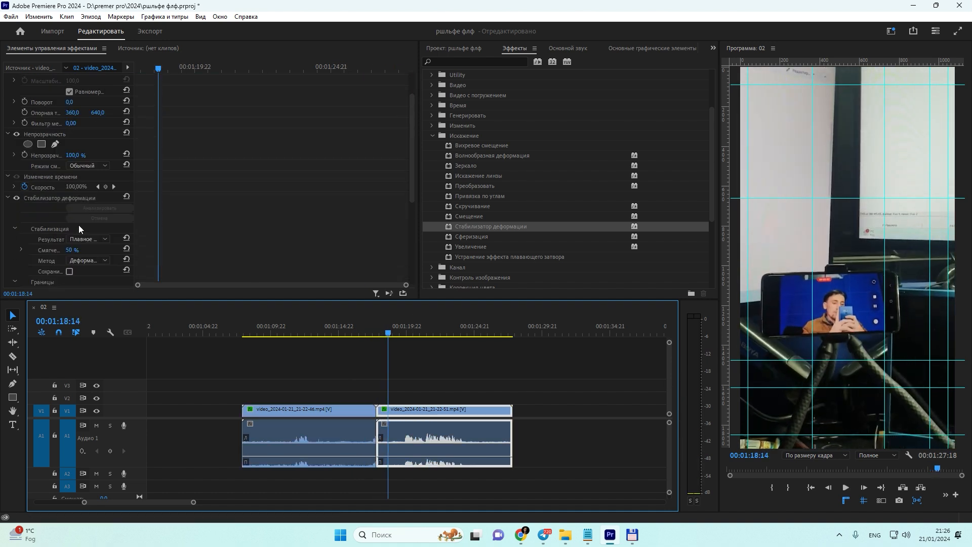
pyautogui.click(85, 240)
pyautogui.click(106, 257)
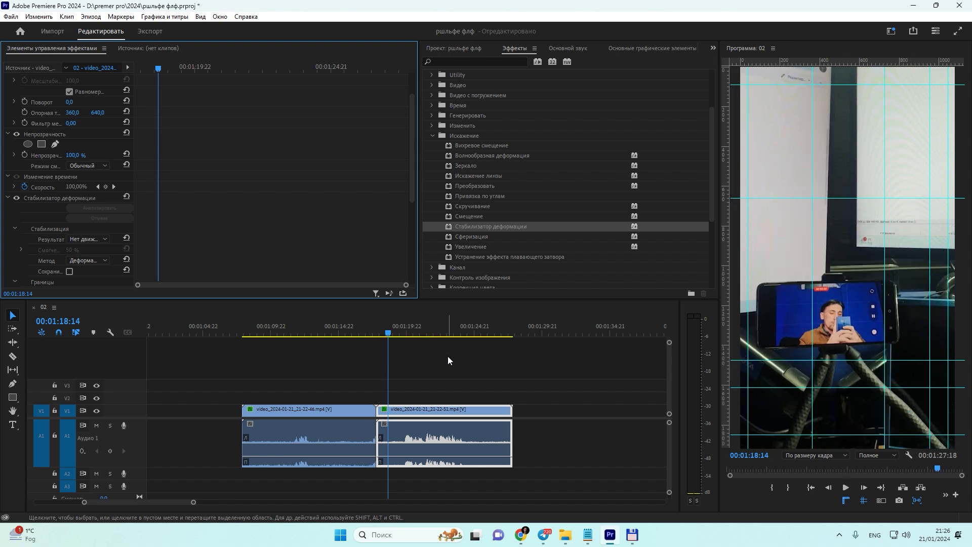
pyautogui.press('space')
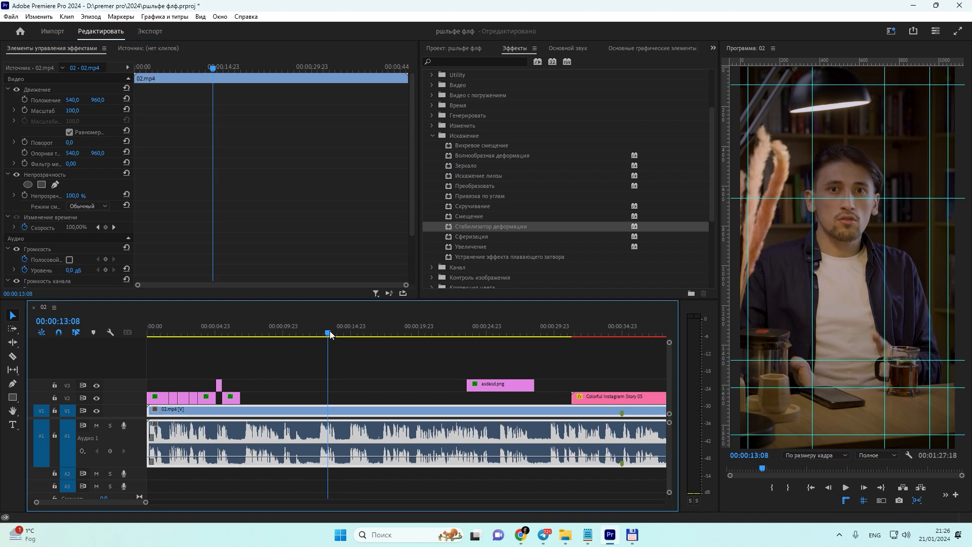
# Return to the first phone clip and set its stabilization result back to Smooth Motion (Плавное движение).
pyautogui.scroll(-4, 372, 357)
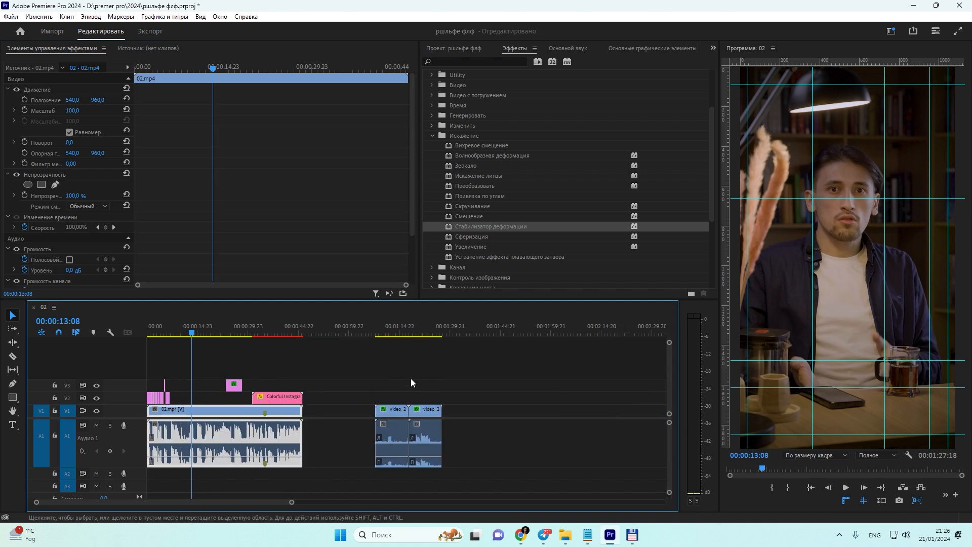
pyautogui.click(391, 328)
pyautogui.scroll(2, 405, 403)
pyautogui.scroll(1, 405, 405)
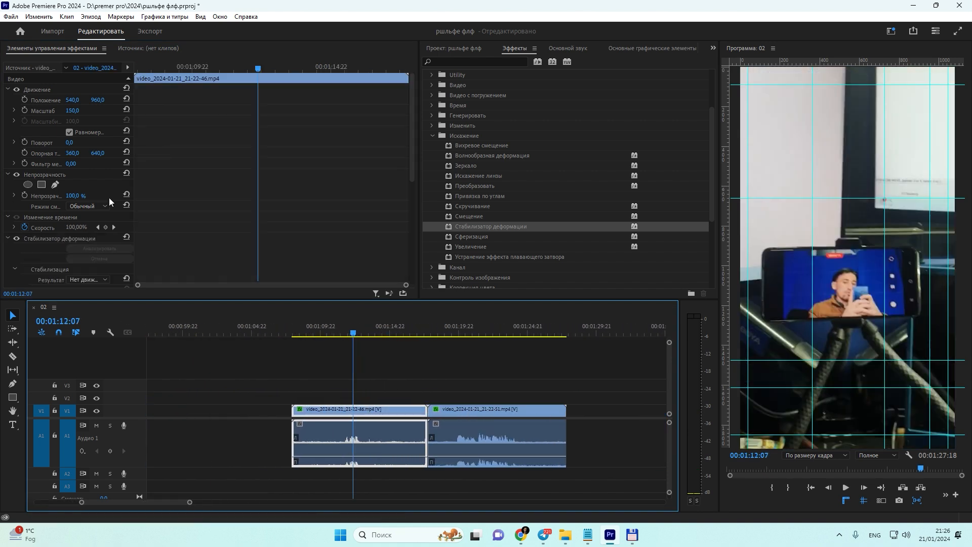
pyautogui.scroll(-3, 97, 197)
pyautogui.click(91, 218)
pyautogui.click(113, 227)
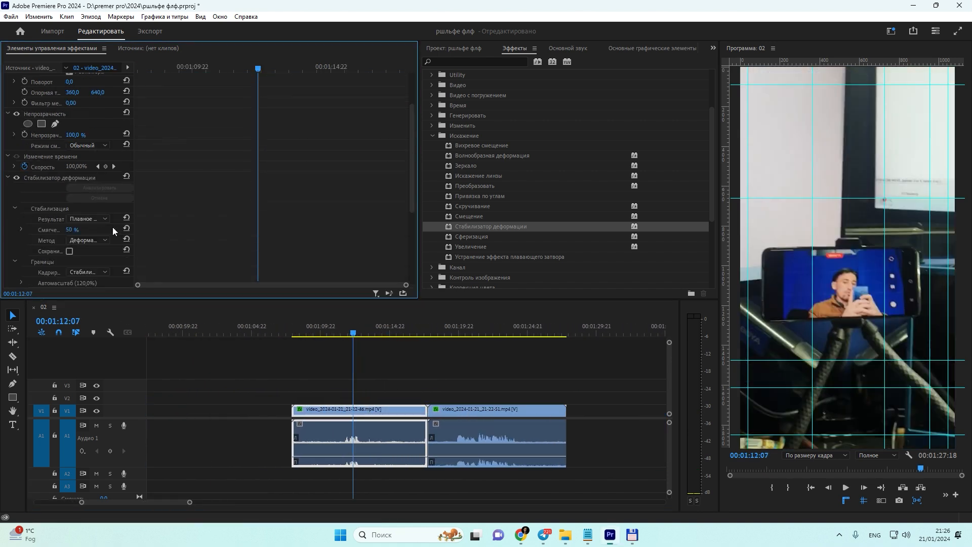
# Set the first clip's stabilization method to Position, Scale, Rotation (Положение, Масштабирование, Поворот) and play it.
pyautogui.click(91, 239)
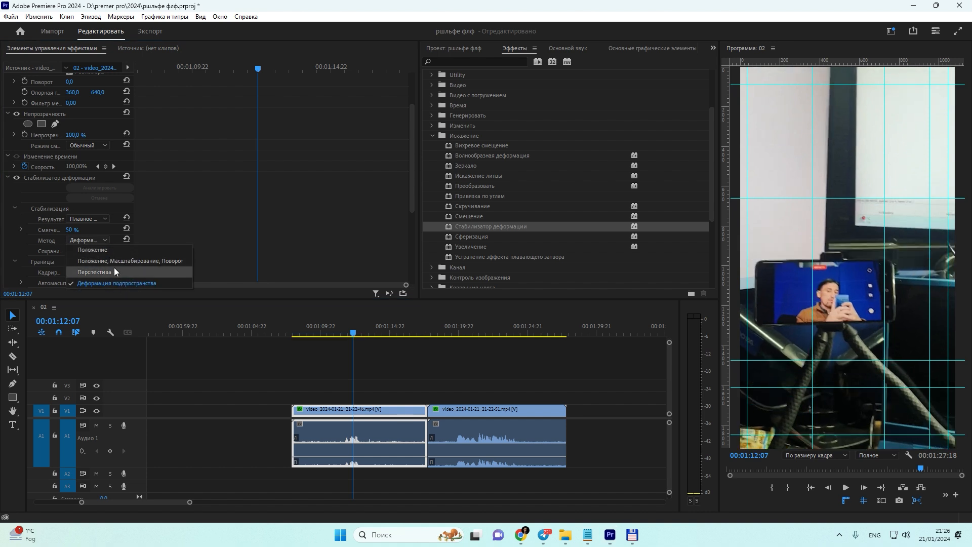
pyautogui.click(111, 261)
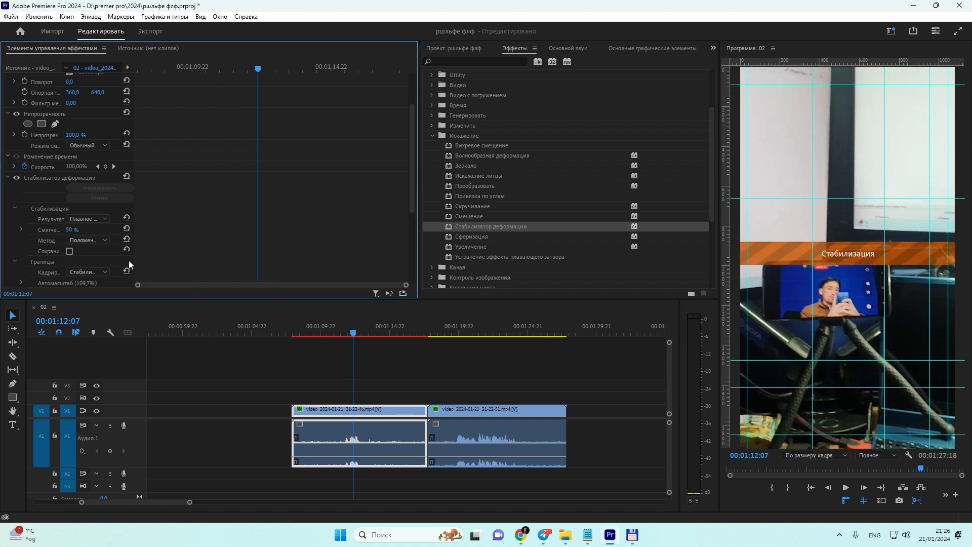
pyautogui.press('space')
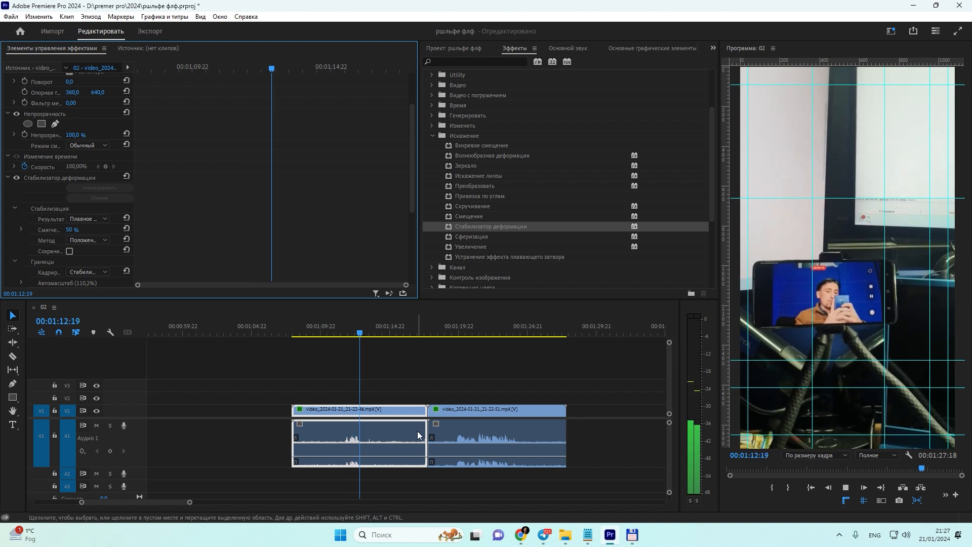
pyautogui.press('space')
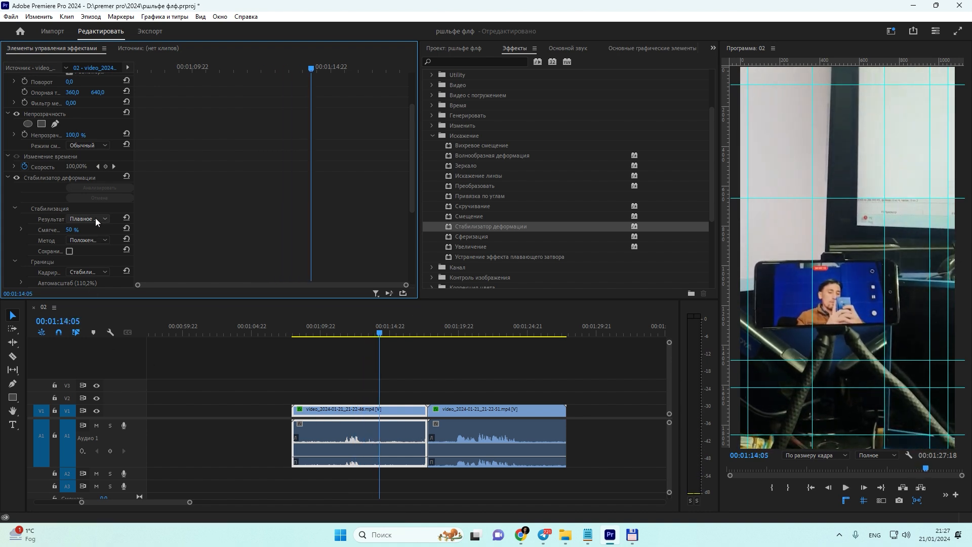
# Set the first clip's stabilization method to Position (Положение) and its framing to Stabilize Only (Стабилизировать только).
pyautogui.click(97, 236)
pyautogui.click(101, 254)
pyautogui.scroll(-1, 101, 255)
pyautogui.scroll(-1, 99, 257)
pyautogui.click(99, 242)
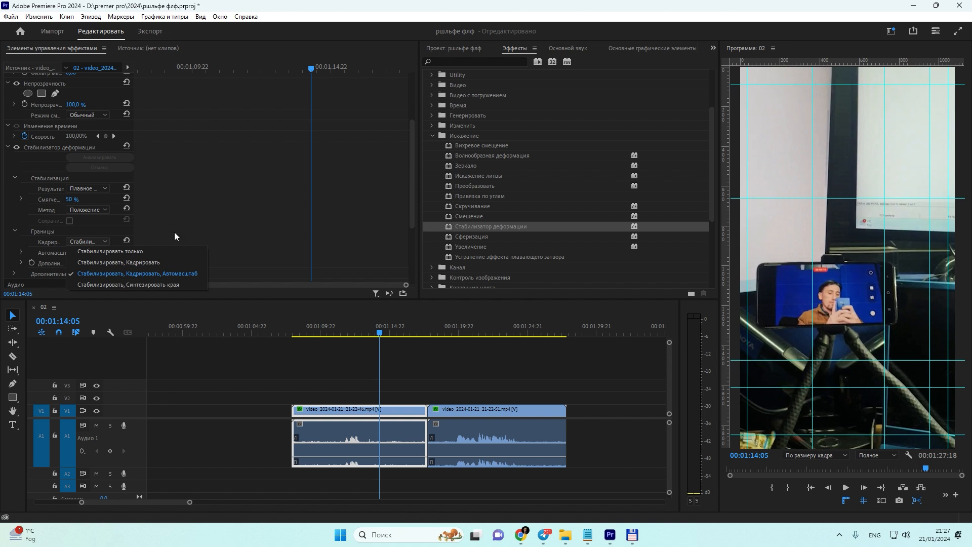
pyautogui.click(148, 251)
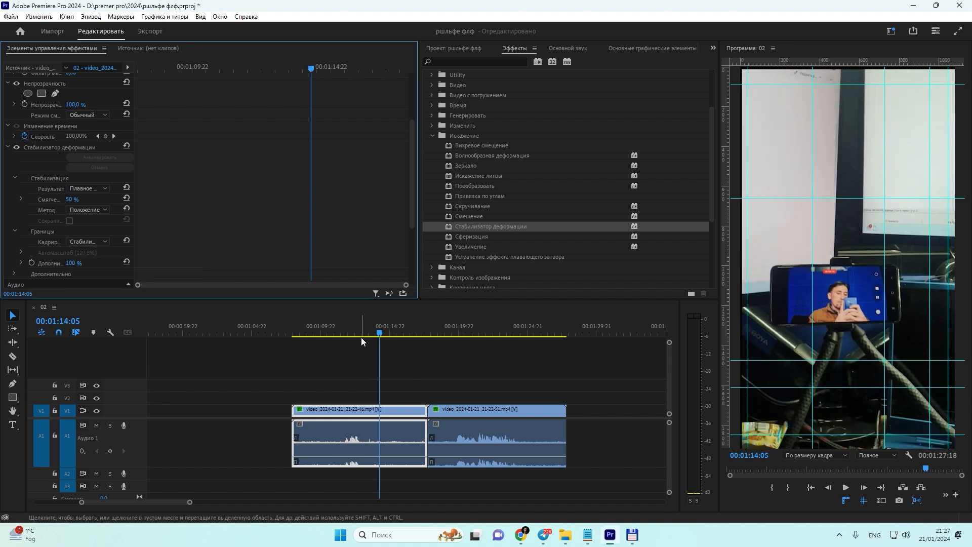
# Play the first clip from near its start to check its edges with Stabilize Only framing.
pyautogui.moveTo(327, 335); pyautogui.dragTo(301, 344)
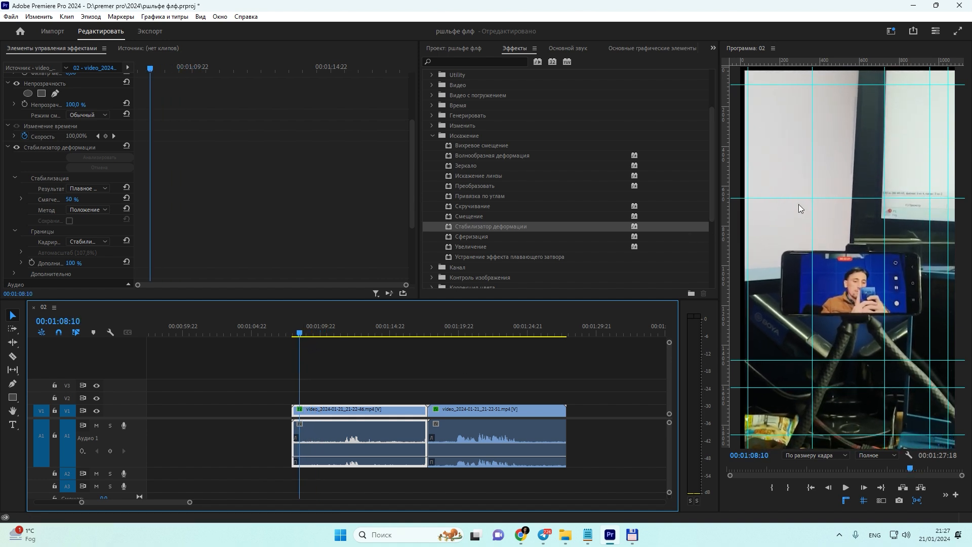
pyautogui.press('space')
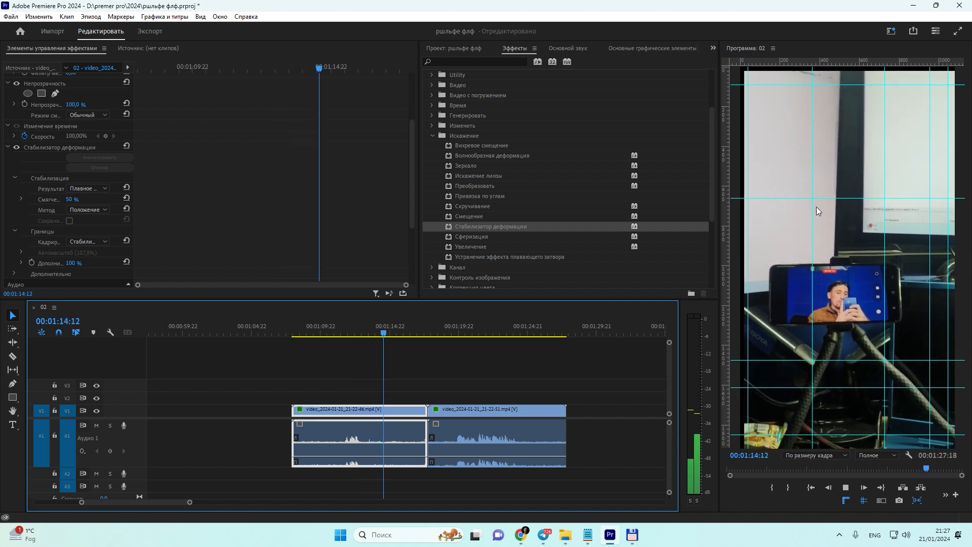
pyautogui.press('space')
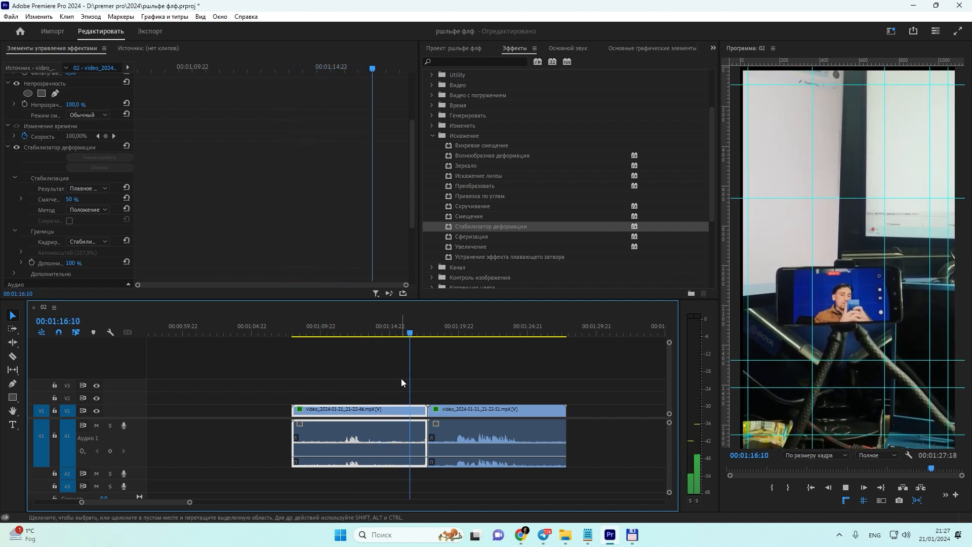
# Set the first clip's framing to Stabilize, Synthesize Edges (Стабилизировать, Синтезировать края) and play it.
pyautogui.click(76, 242)
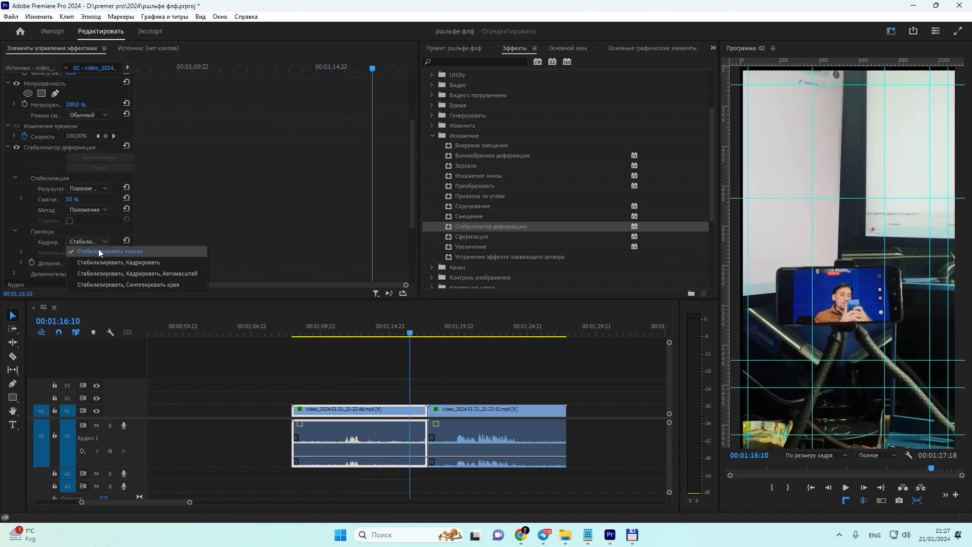
pyautogui.click(141, 285)
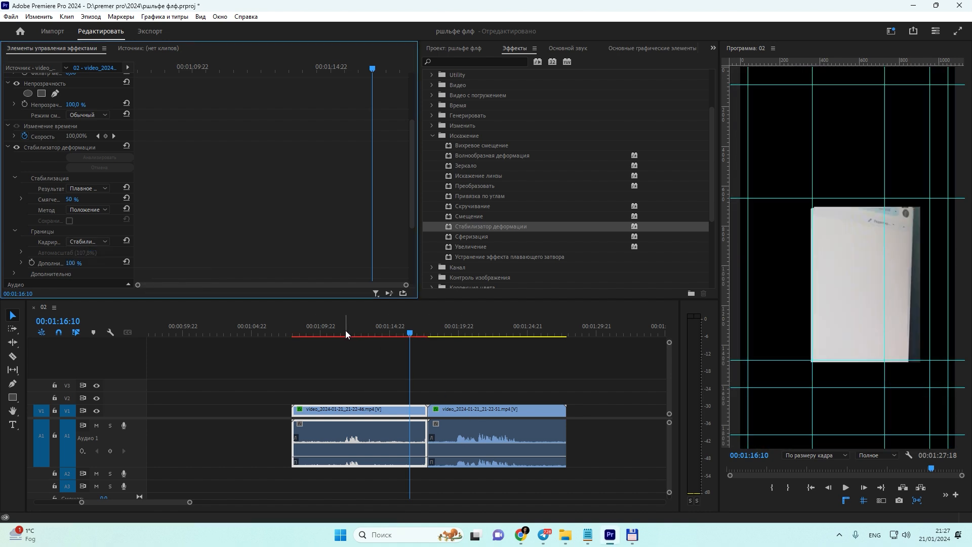
pyautogui.moveTo(344, 330); pyautogui.dragTo(333, 359)
pyautogui.press('space')
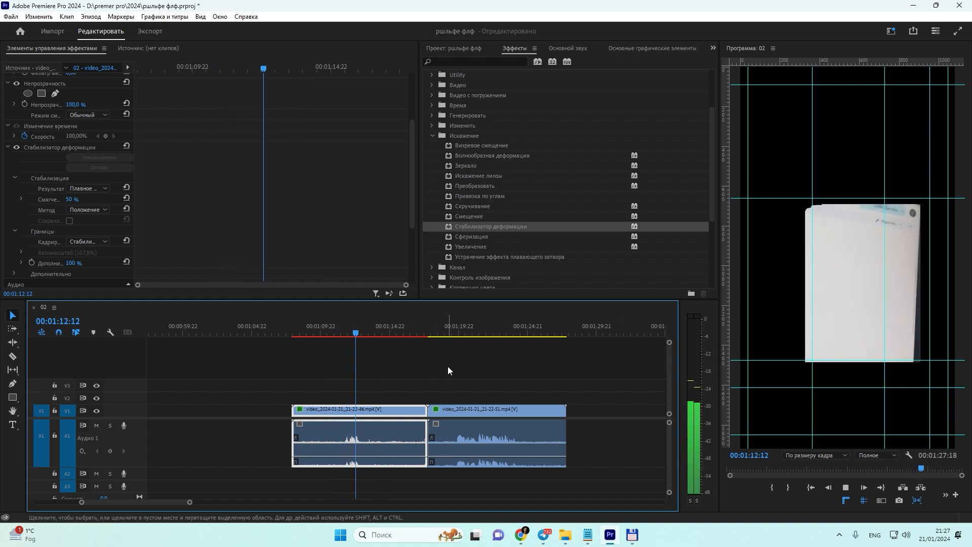
pyautogui.press('space')
# Set the first clip's framing back to Stabilize, Crop, Auto-scale (Стабилизировать, Кадрировать, Автомасштаб) and play it.
pyautogui.click(120, 270)
pyautogui.press('space')
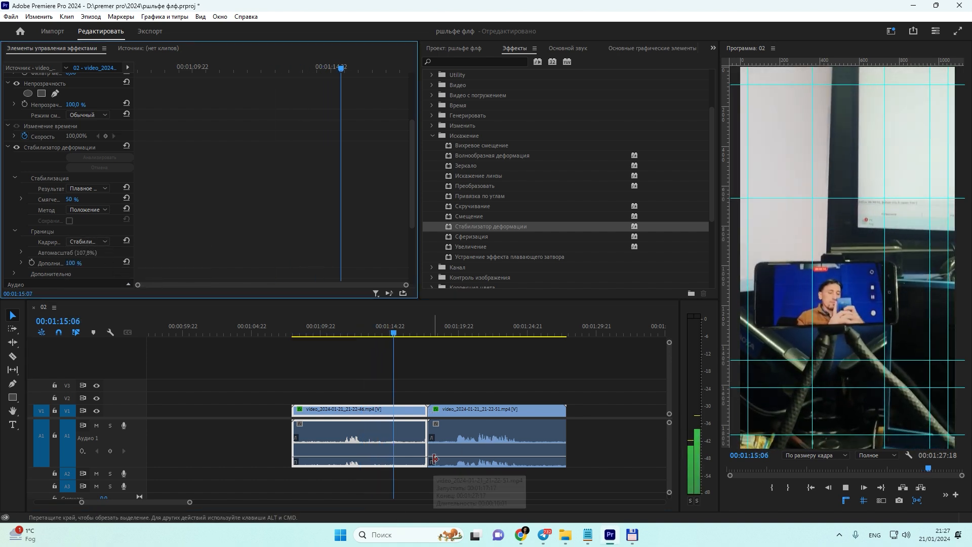
pyautogui.press('space')
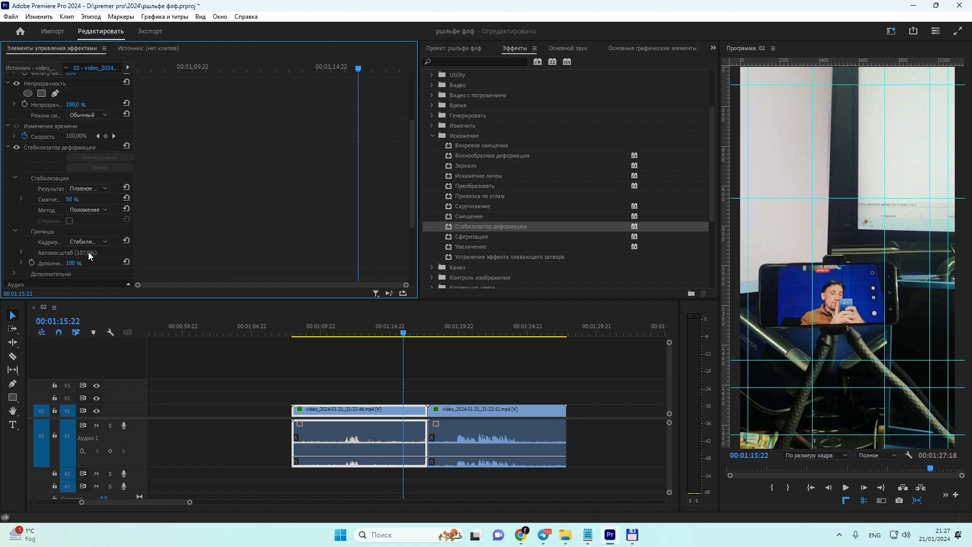
# Move the playhead into the second phone clip and select that clip to view its stabilized frame.
pyautogui.scroll(-2, 102, 278)
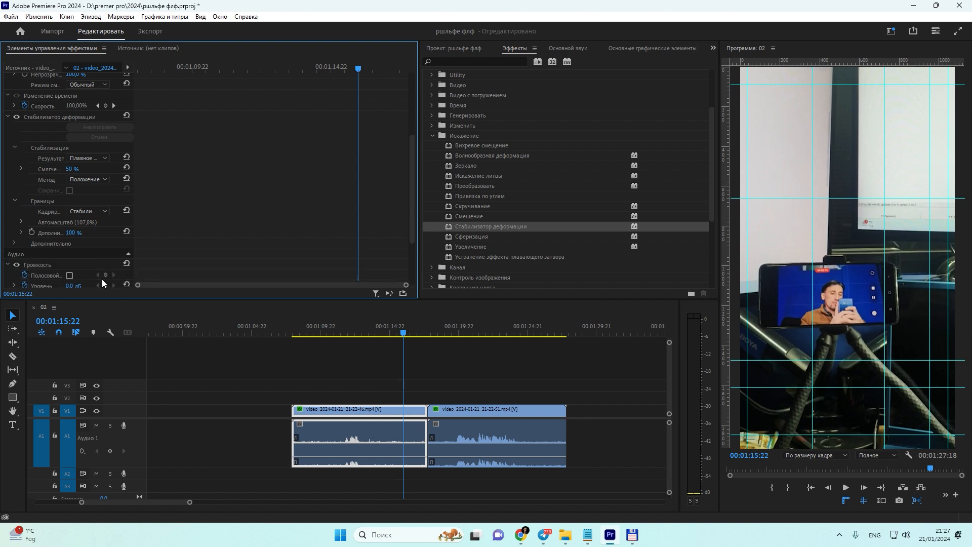
pyautogui.click(457, 334)
pyautogui.click(469, 423)
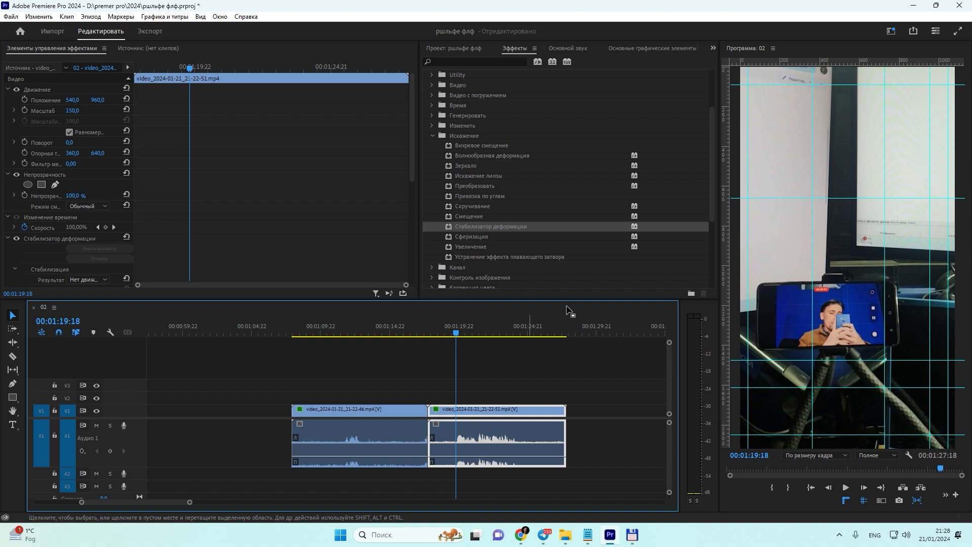
# Minimize Premiere Pro, launch CapCut and start a new project.
pyautogui.click(913, 6)
pyautogui.press('super')
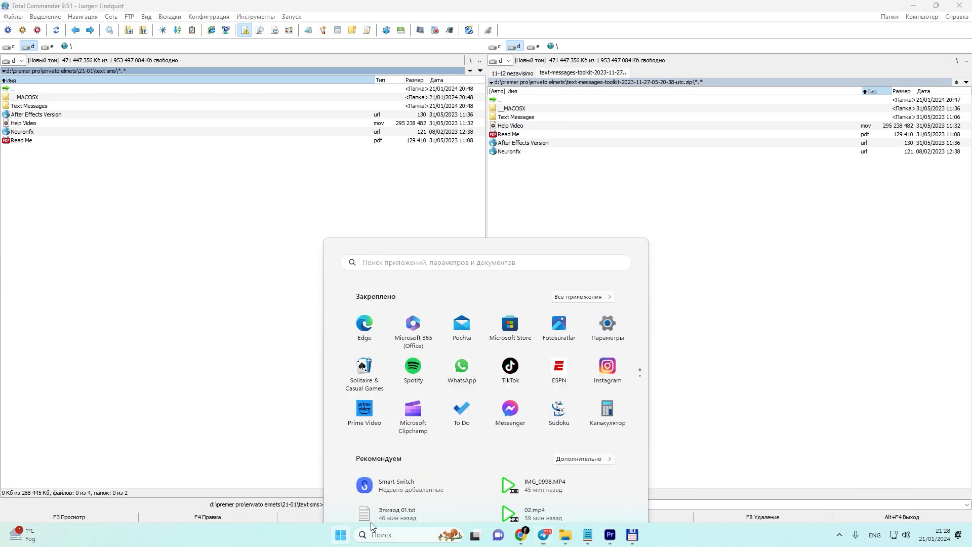
pyautogui.click(480, 178)
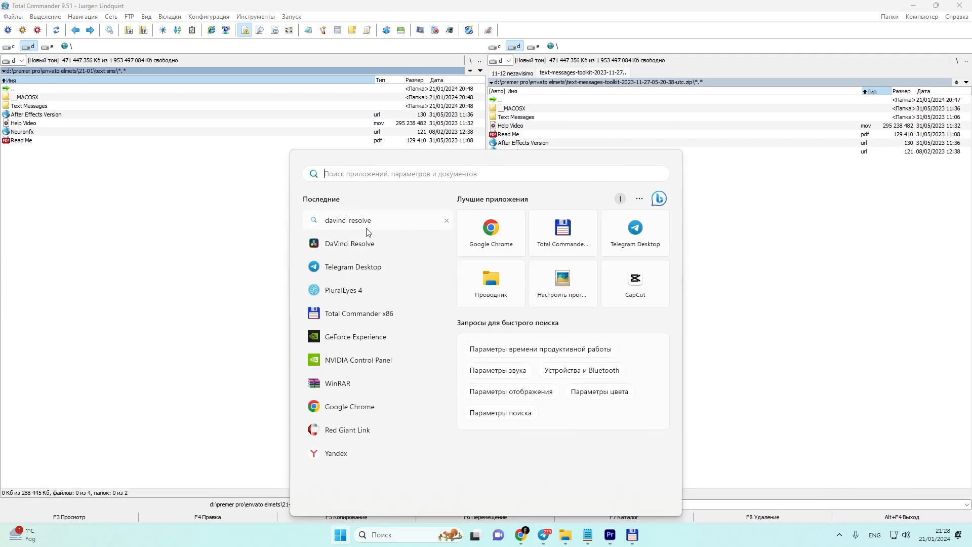
pyautogui.click(613, 299)
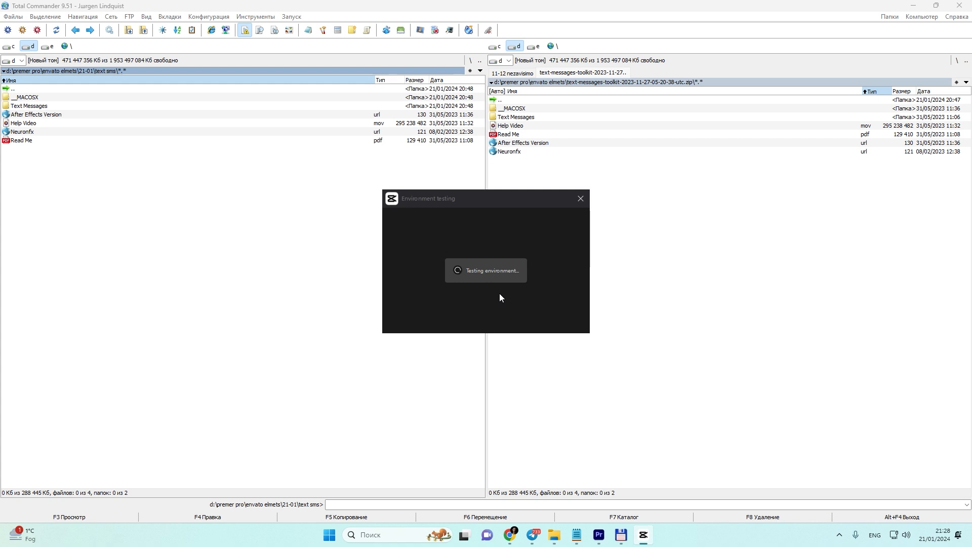
pyautogui.click(493, 326)
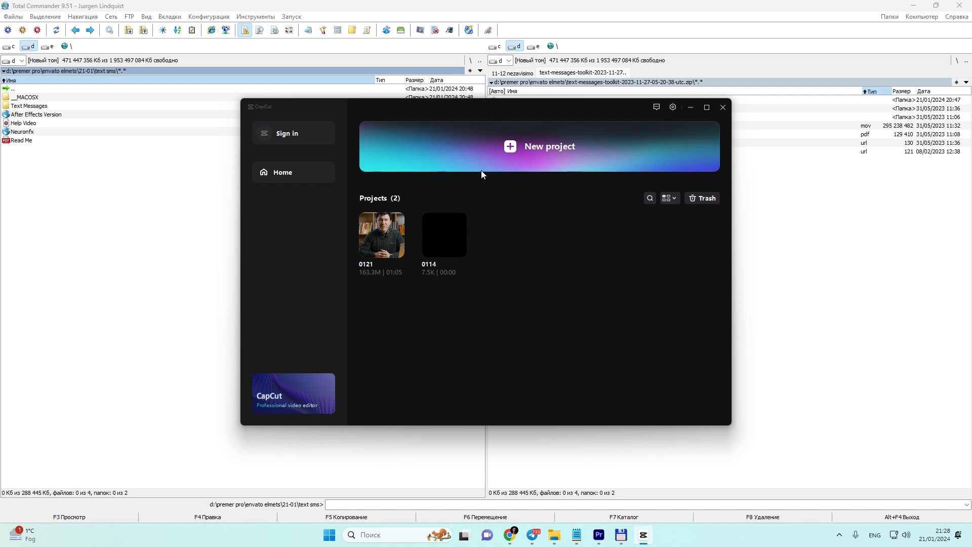
pyautogui.click(481, 169)
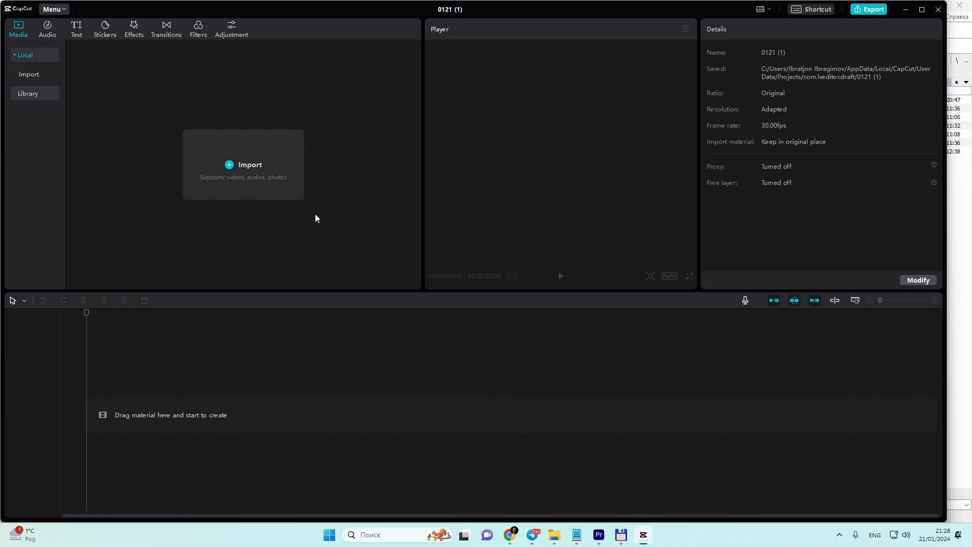
# Import video_2024-01-21_21-22-46.mp4 and video_2024-01-21_21-22-51.mp4 from the Desktop and place both clips in sequence on the timeline.
pyautogui.click(297, 195)
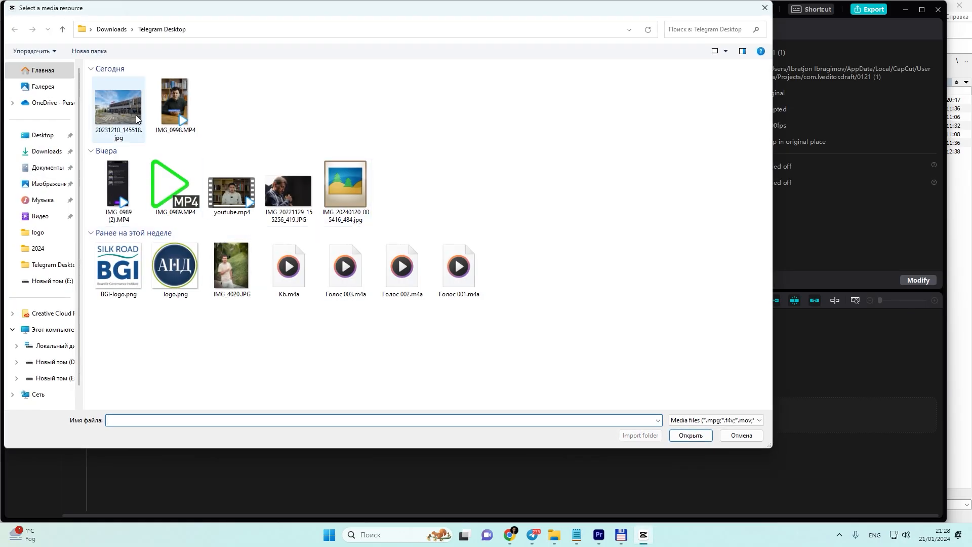
pyautogui.click(43, 136)
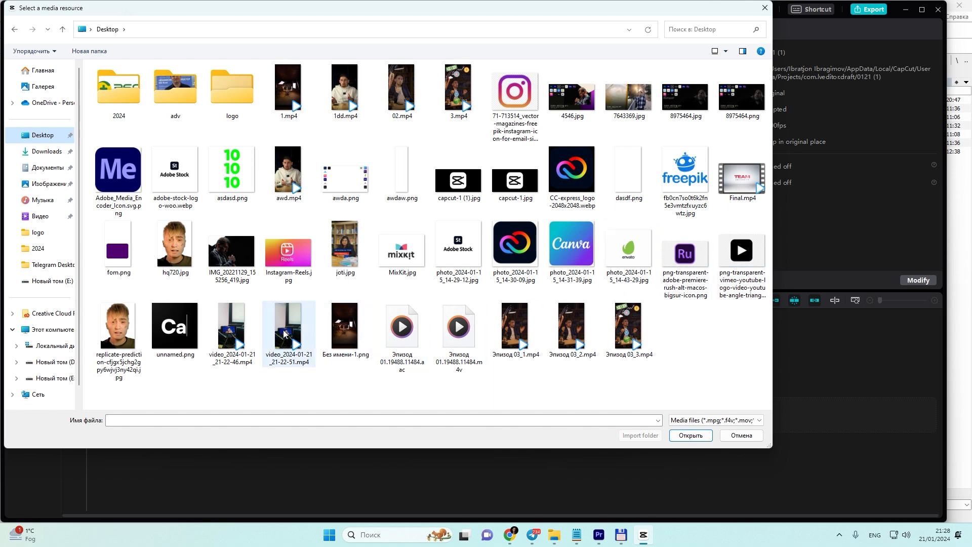
pyautogui.click(230, 329)
pyautogui.keyDown('ctrl'); pyautogui.click(304, 332); pyautogui.keyUp('ctrl')
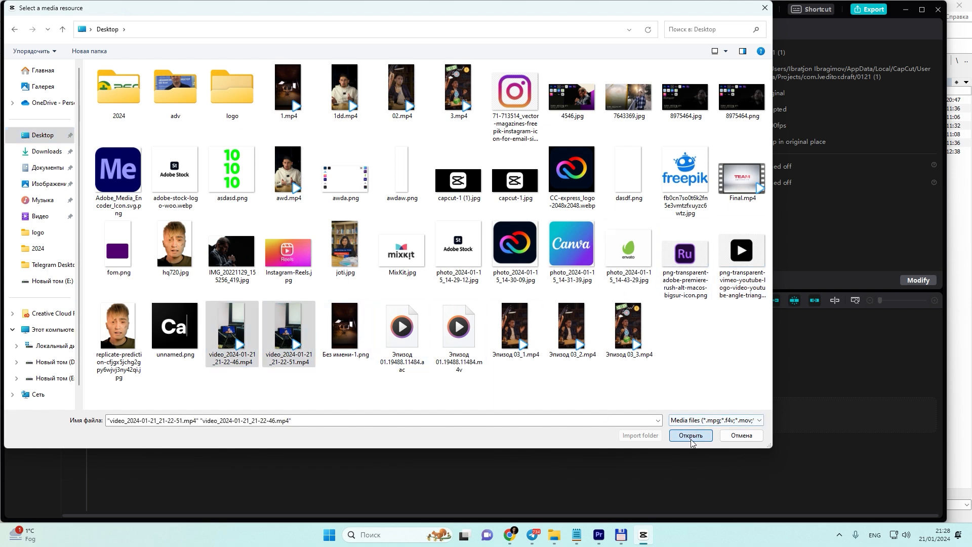
pyautogui.click(690, 435)
pyautogui.moveTo(174, 116); pyautogui.dragTo(159, 361)
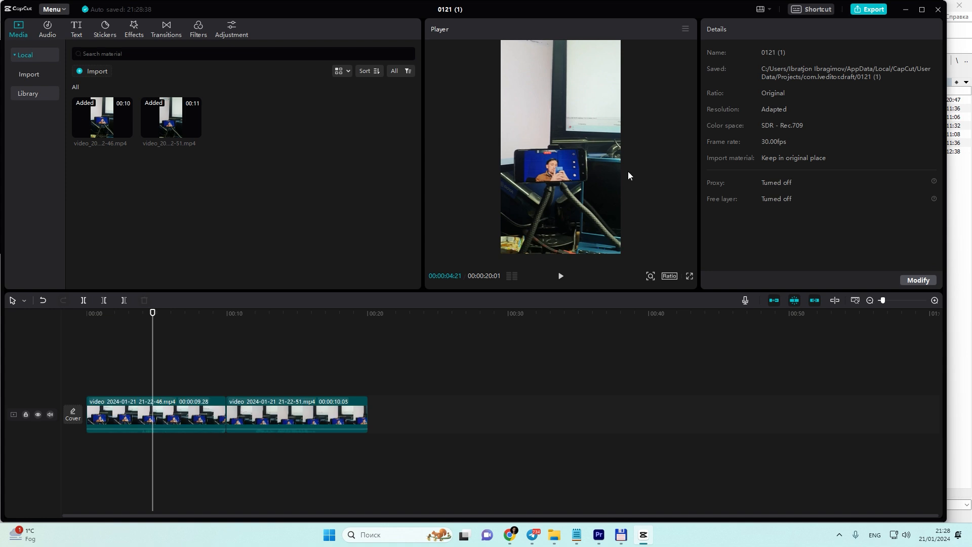
# Undock the Player, enlarge it into a tall separate window, and resize the main editing window to fit beside it.
pyautogui.moveTo(443, 30); pyautogui.dragTo(929, 149)
pyautogui.moveTo(489, 168); pyautogui.dragTo(699, 181)
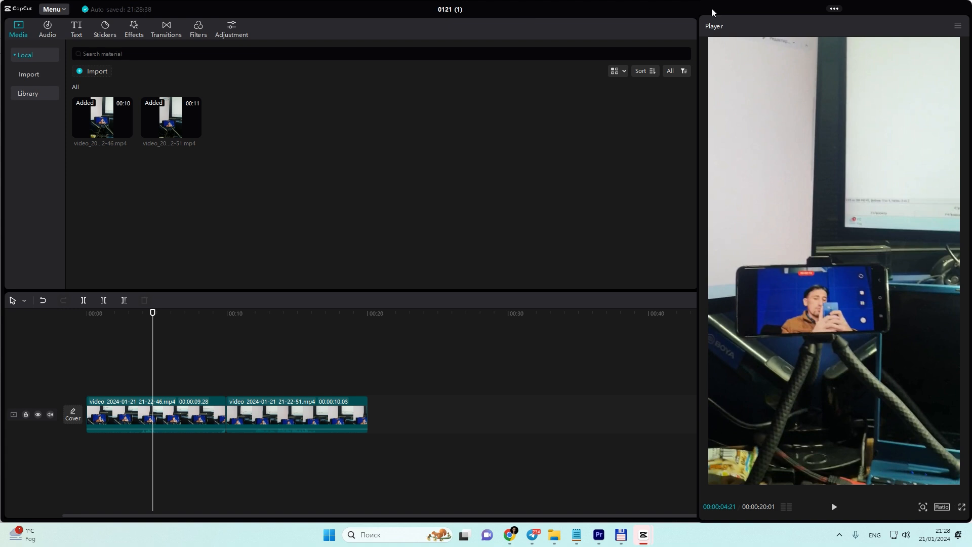
pyautogui.moveTo(656, 7); pyautogui.dragTo(593, 99)
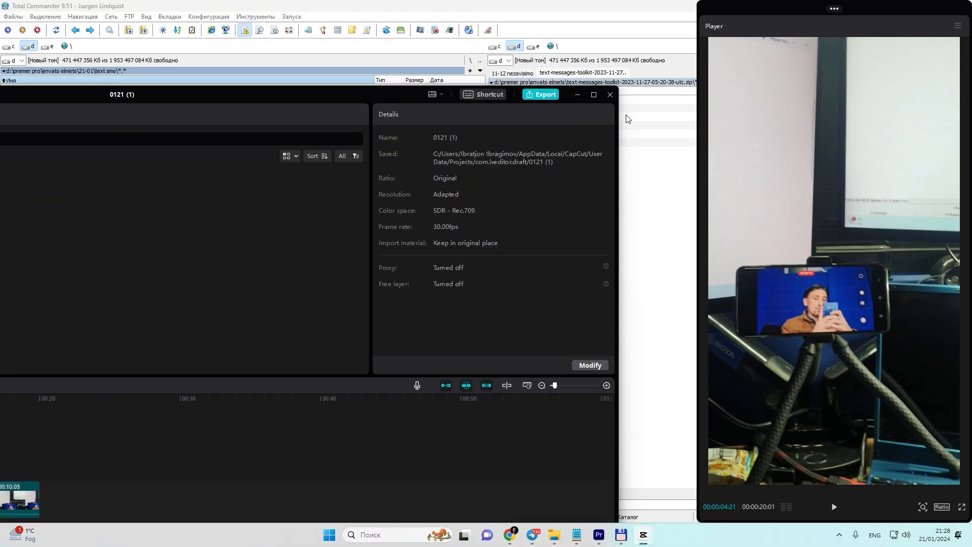
pyautogui.click(593, 96)
pyautogui.moveTo(626, 4); pyautogui.dragTo(308, 87)
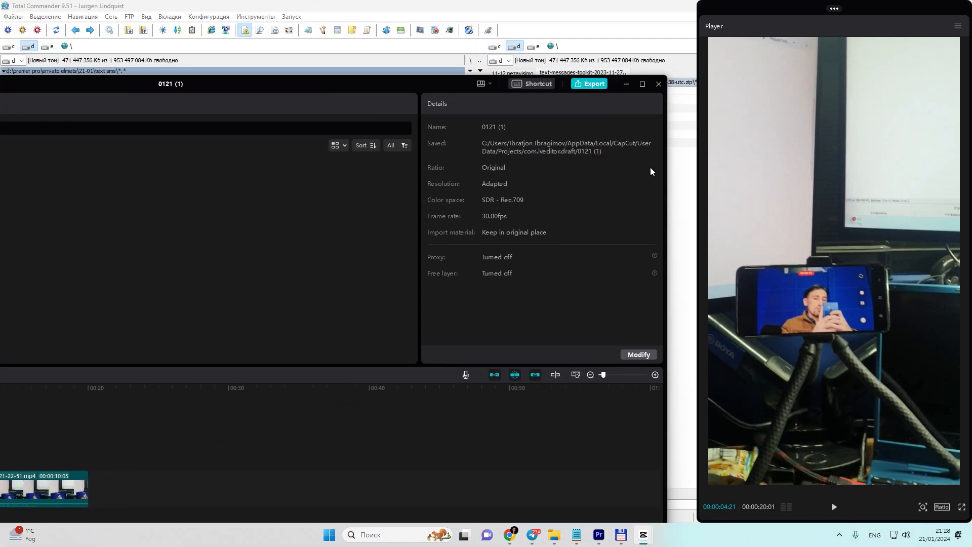
pyautogui.moveTo(665, 167); pyautogui.dragTo(360, 170)
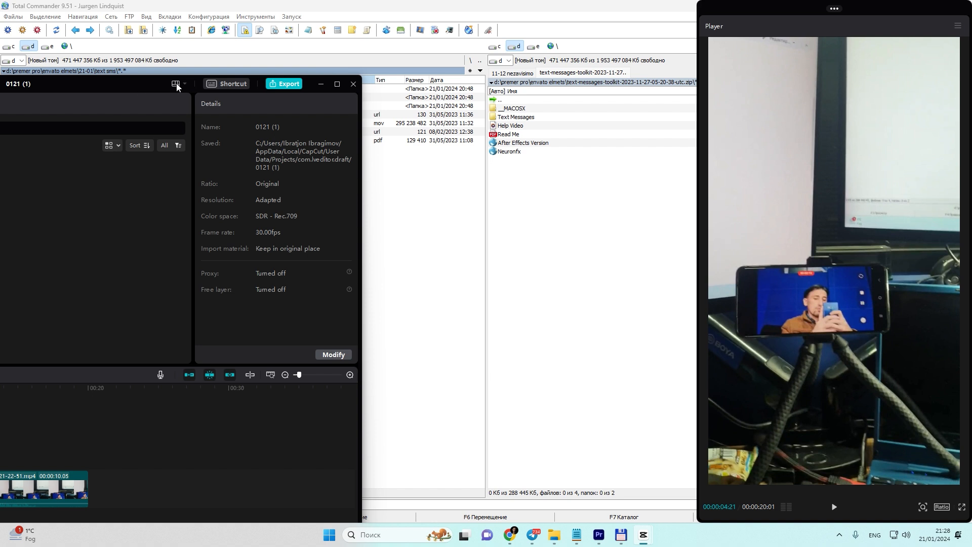
pyautogui.moveTo(123, 88); pyautogui.dragTo(446, 19)
pyautogui.moveTo(648, 161); pyautogui.dragTo(696, 156)
# Play part of the original first clip and turn on Stabilize for that clip.
pyautogui.press('space')
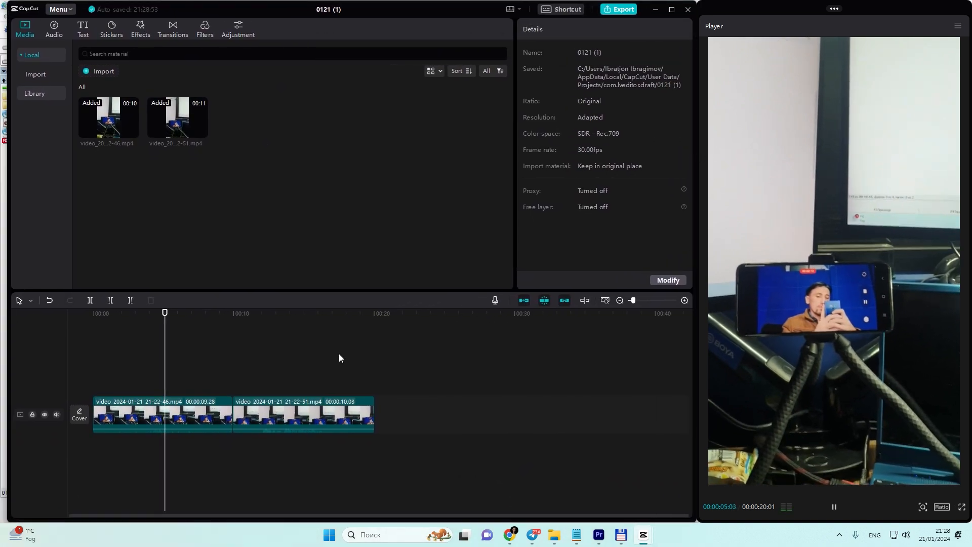
pyautogui.press('space')
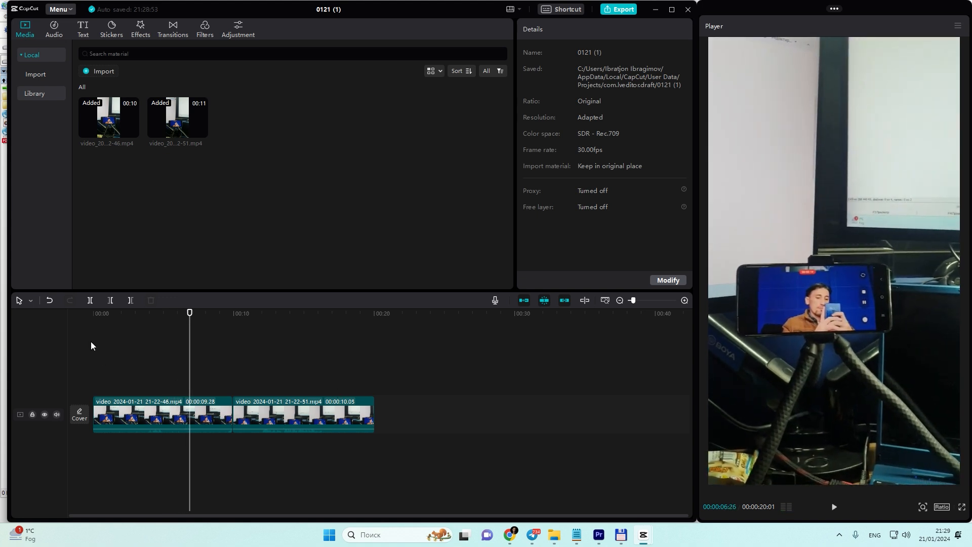
pyautogui.click(221, 411)
pyautogui.moveTo(518, 51); pyautogui.dragTo(427, 37)
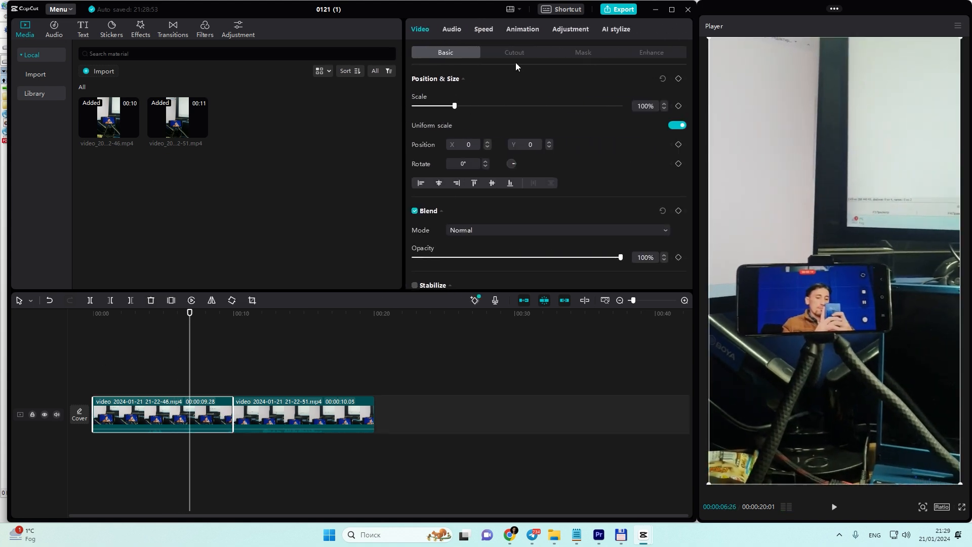
pyautogui.scroll(-5, 577, 71)
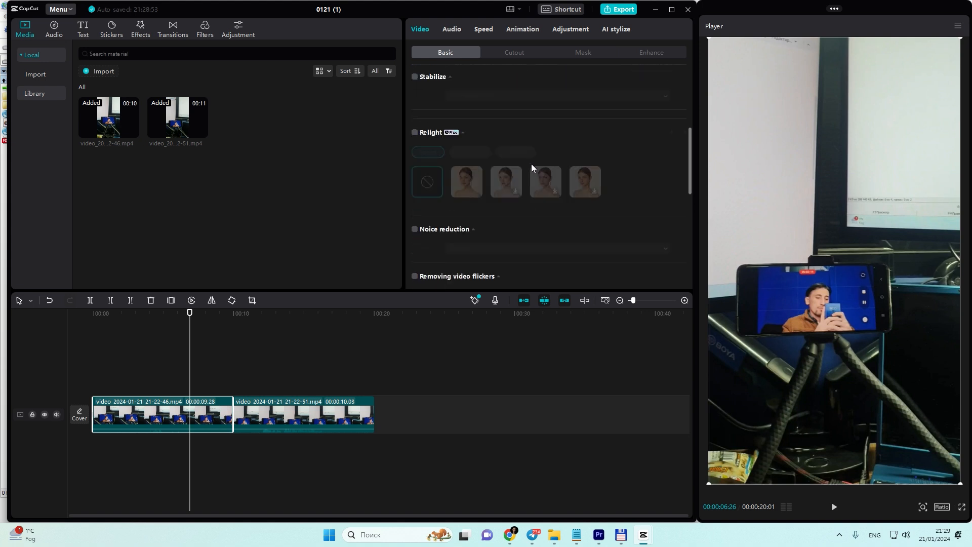
pyautogui.scroll(5, 517, 162)
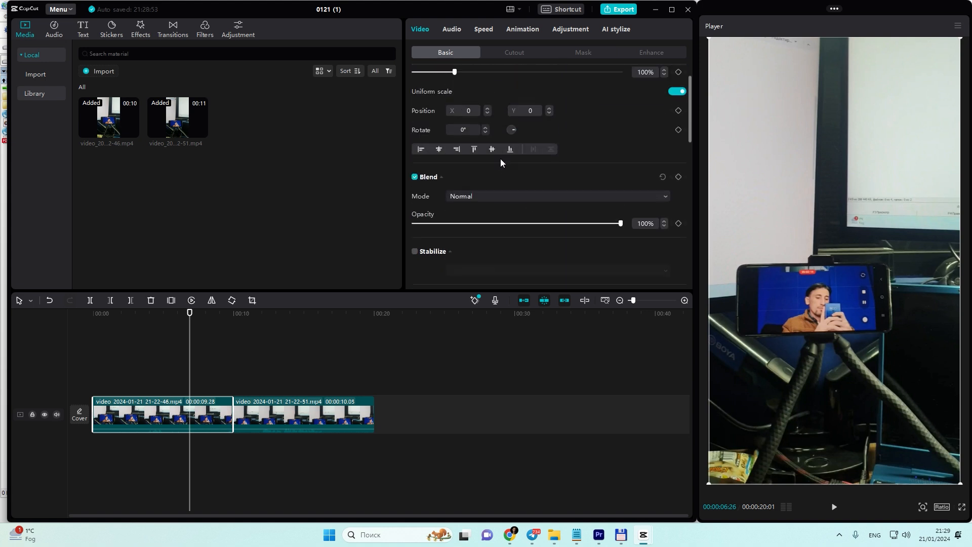
pyautogui.click(414, 254)
pyautogui.scroll(-4, 486, 226)
pyautogui.scroll(5, 487, 147)
pyautogui.scroll(-1, 577, 233)
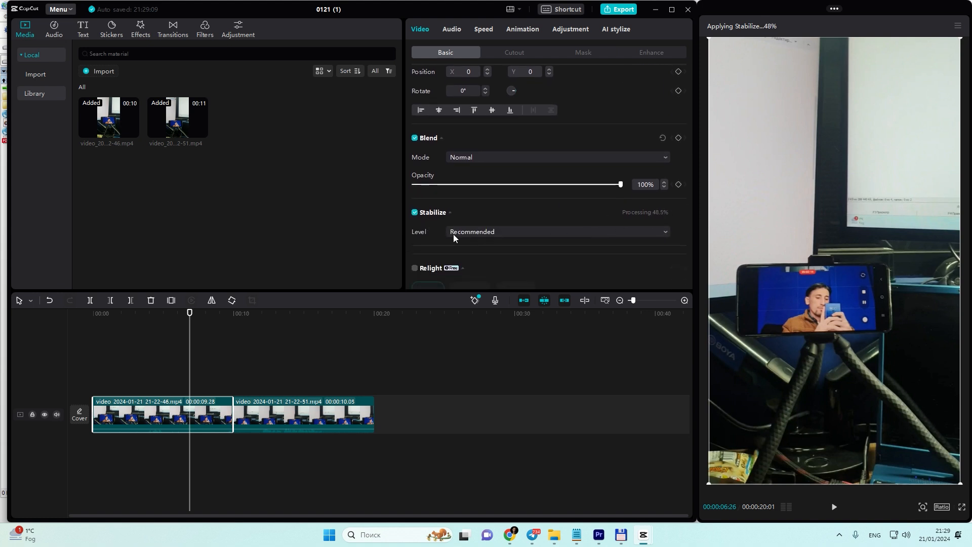
# View the available Stabilize levels, keep Recommended and play the first clip.
pyautogui.click(500, 232)
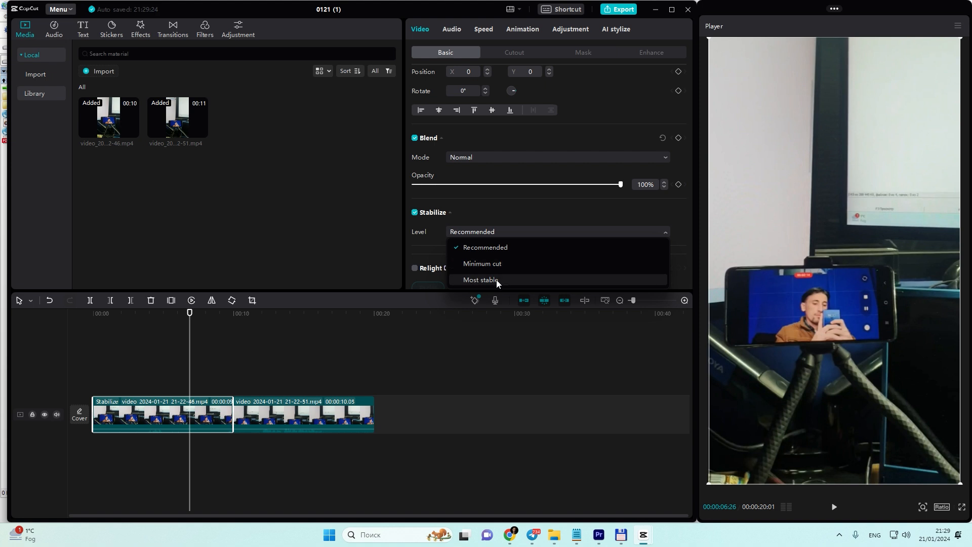
pyautogui.click(493, 201)
pyautogui.moveTo(151, 308); pyautogui.dragTo(103, 315)
pyautogui.press('space')
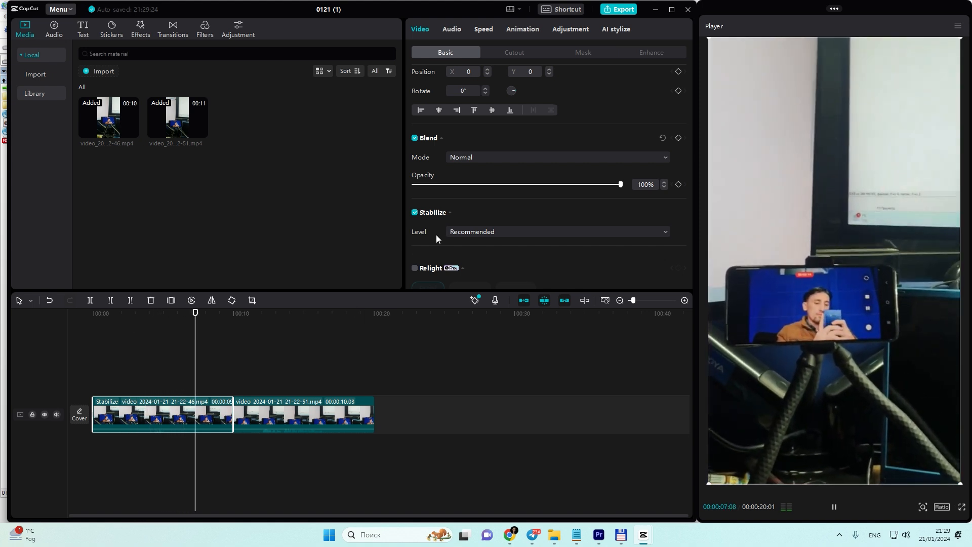
# Set the first clip's Stabilize level to Most stable and play the clip from its start.
pyautogui.click(471, 232)
pyautogui.click(473, 280)
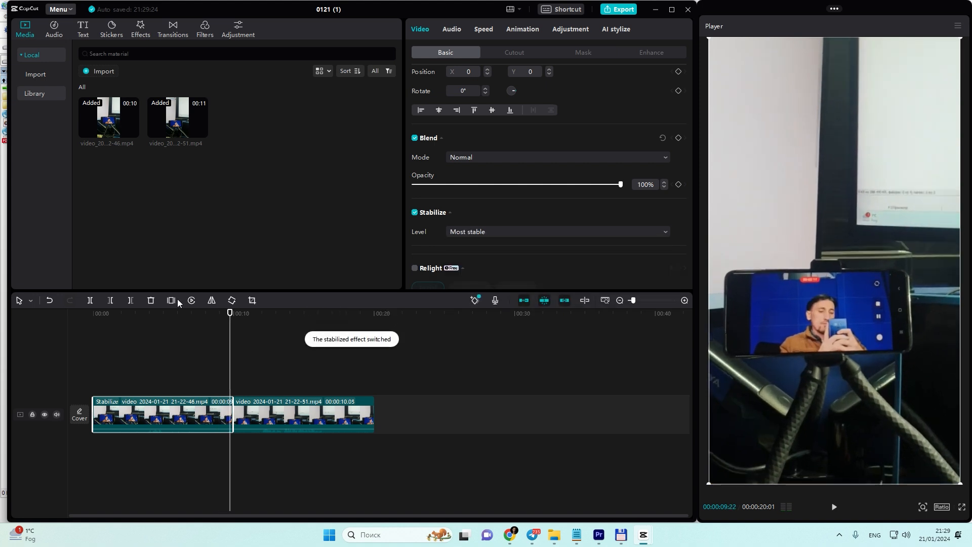
pyautogui.click(97, 321)
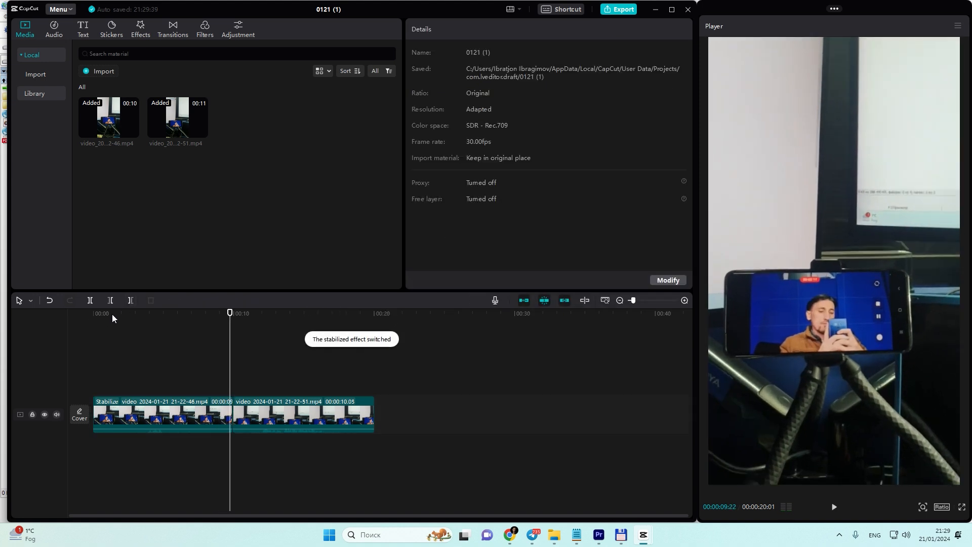
pyautogui.click(96, 313)
pyautogui.press('space')
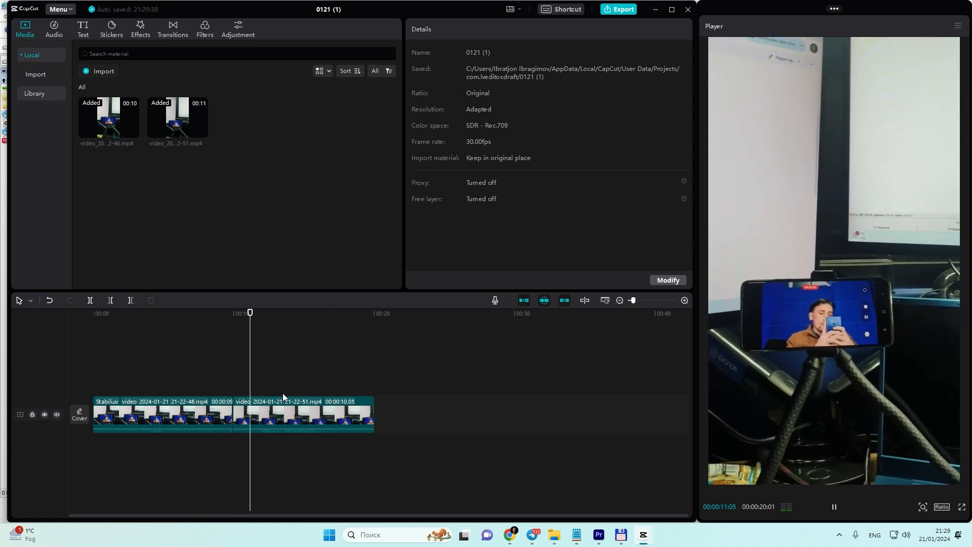
# Turn on Stabilize for the second clip at the Most stable level and play it from near its start.
pyautogui.click(308, 414)
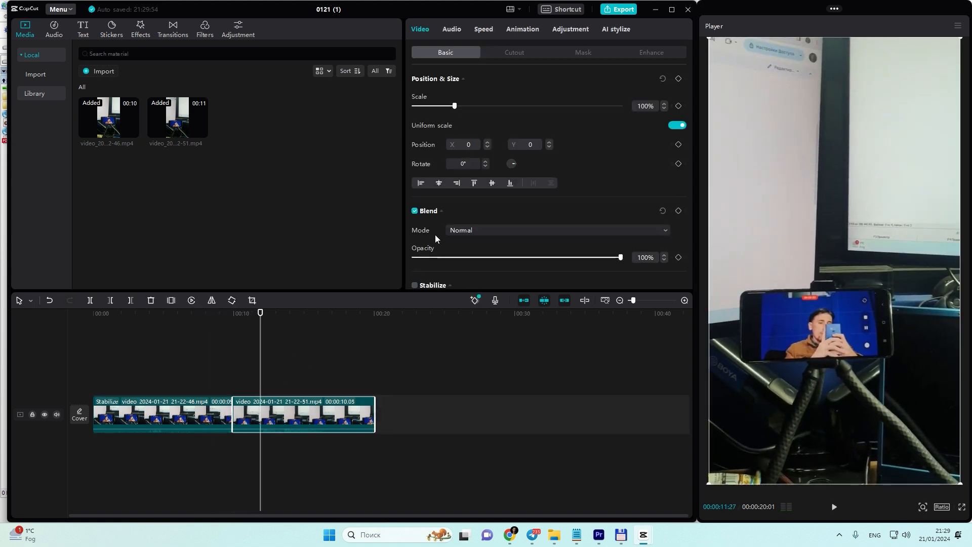
pyautogui.scroll(-3, 433, 235)
pyautogui.click(415, 201)
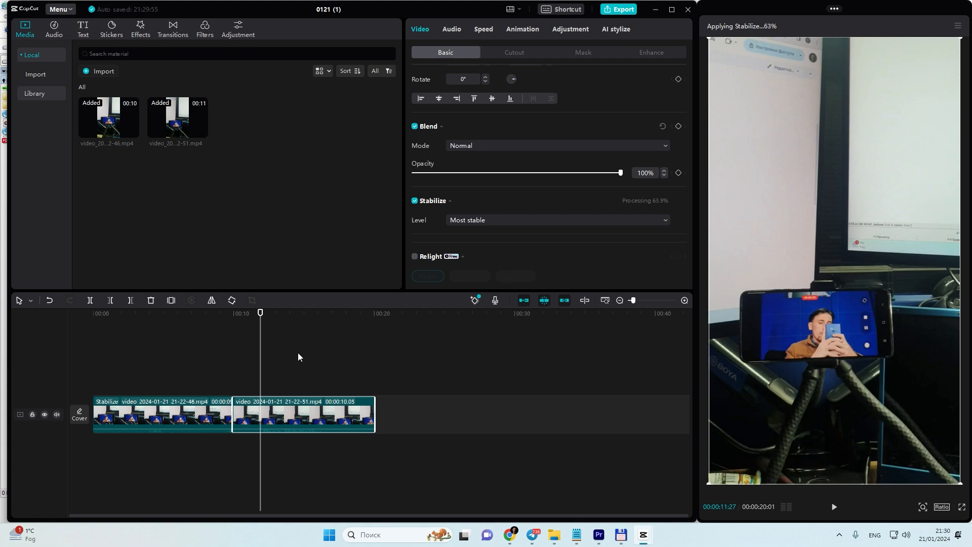
pyautogui.click(240, 314)
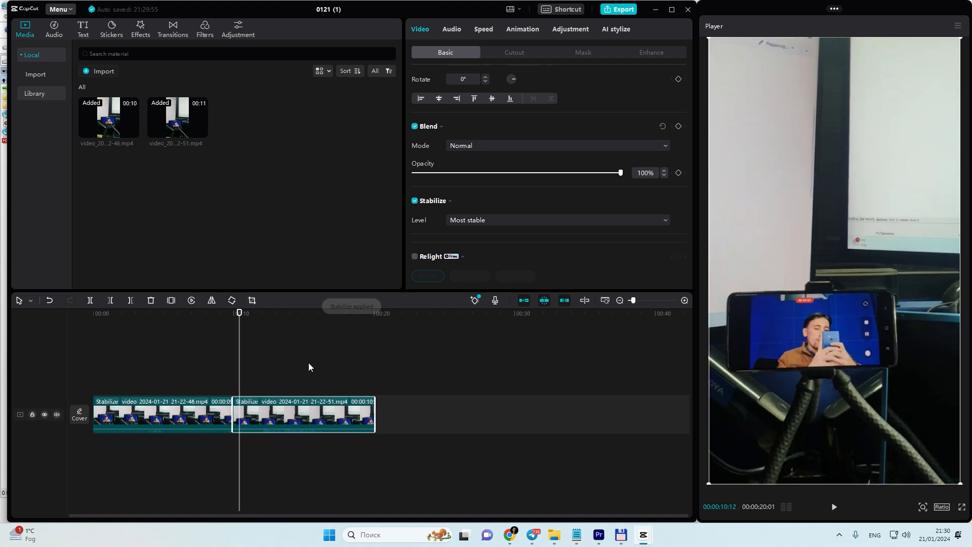
pyautogui.press('space')
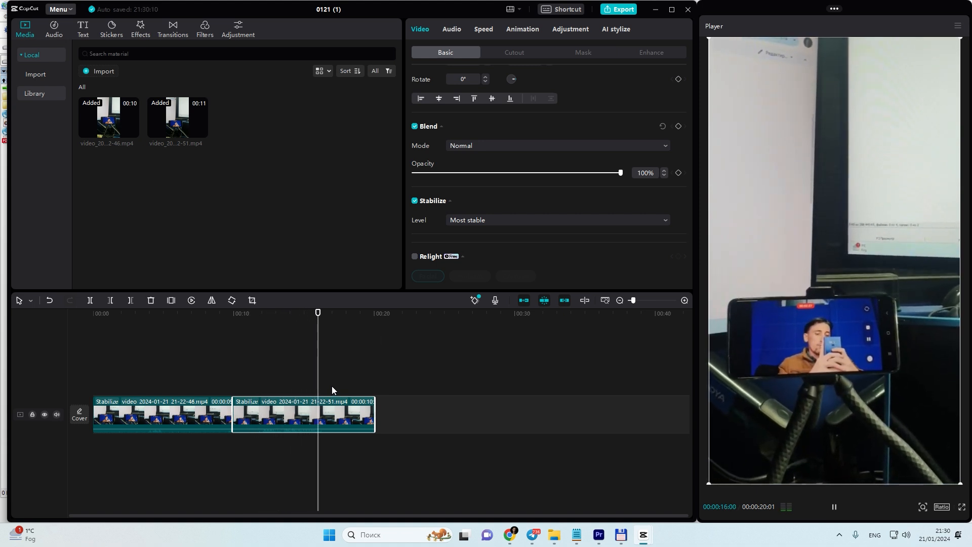
pyautogui.press('space')
# Set the second clip's Stabilize level to Recommended and play part of the clip.
pyautogui.click(474, 237)
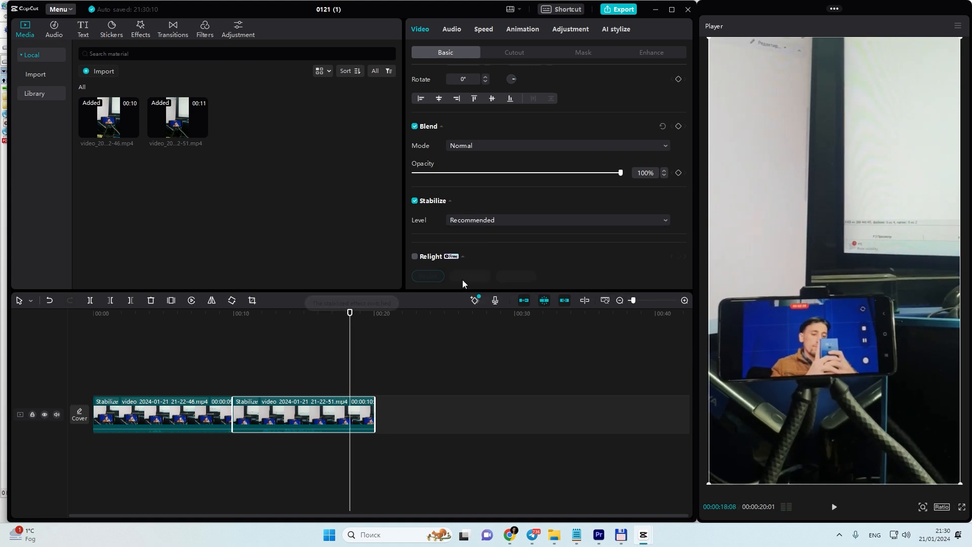
pyautogui.click(255, 314)
pyautogui.press('space')
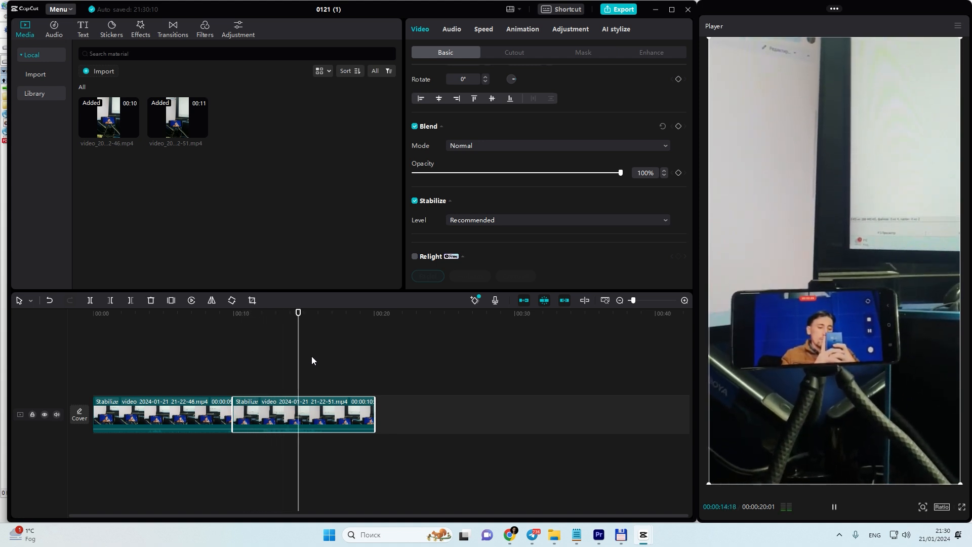
pyautogui.press('space')
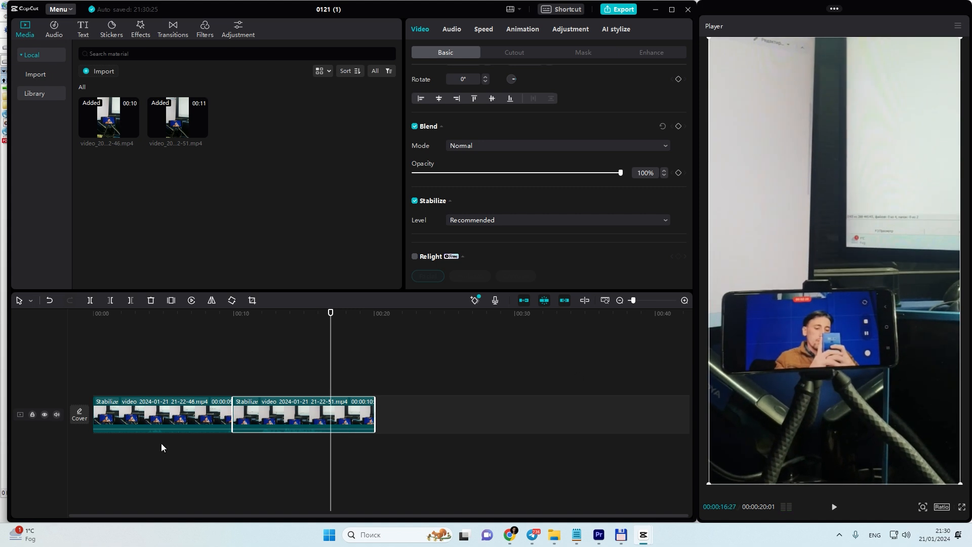